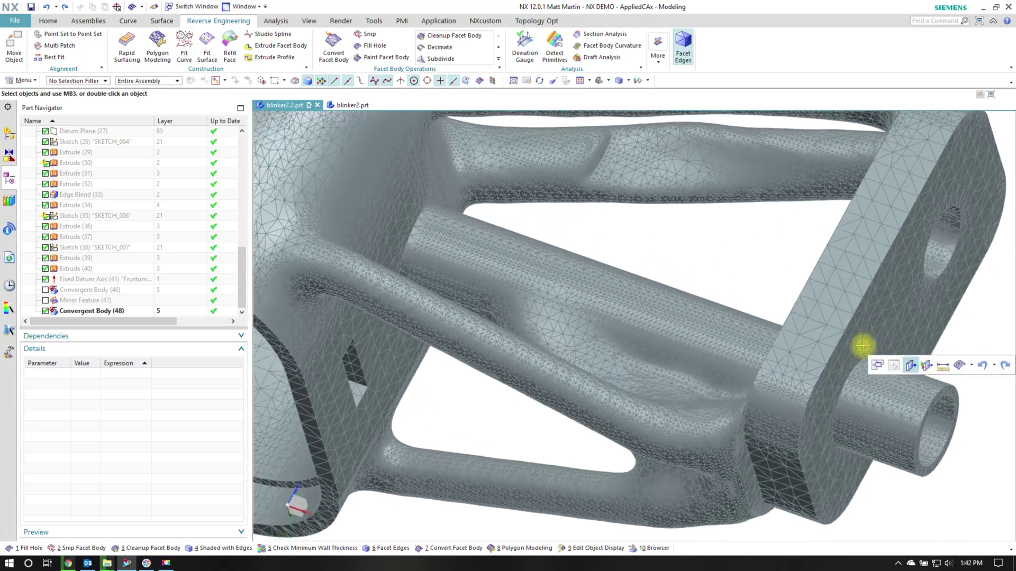
{"action": "scroll", "coordinate": [771, 358], "scroll_direction": "up", "scroll_amount": 2}
{"action": "scroll", "coordinate": [651, 265], "scroll_direction": "up", "scroll_amount": 2}
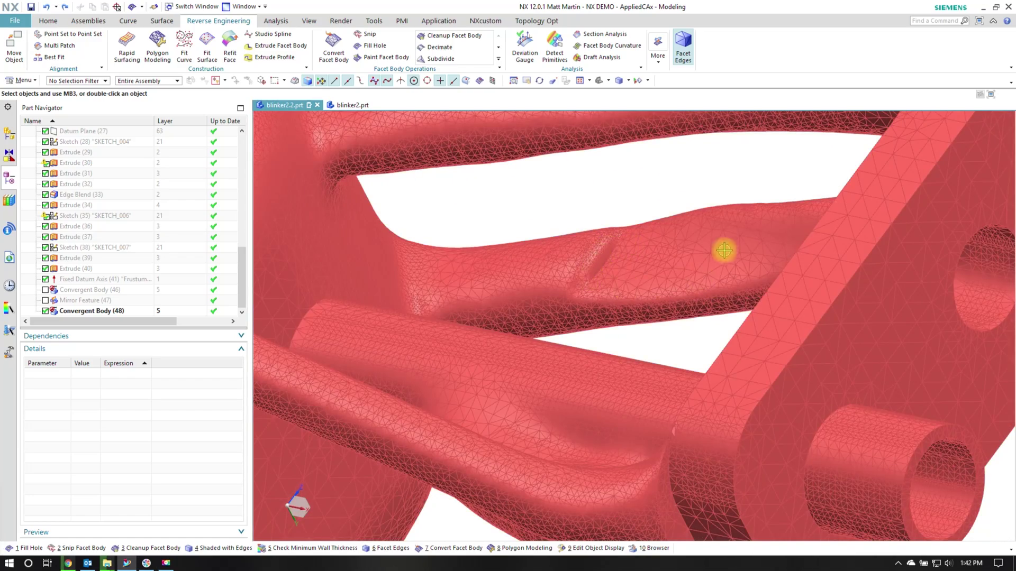
Frame the dented strut, clear the body selection, and launch Snip Facet Body.
{"action": "middle_click_drag", "start_coordinate": [723, 250], "coordinate": [804, 218]}
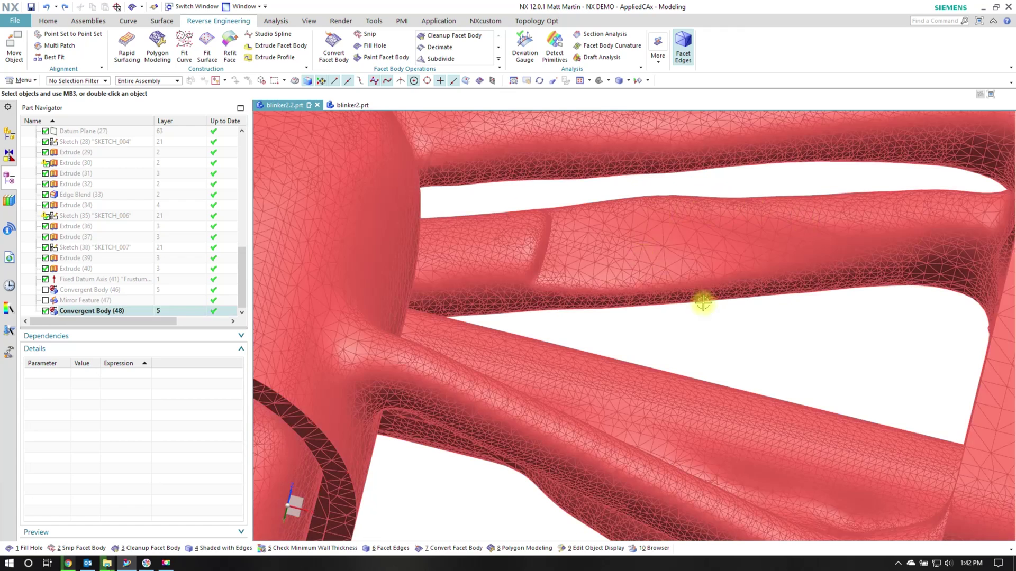
{"action": "key", "text": "Escape"}
{"action": "middle_click_drag", "start_coordinate": [642, 293], "coordinate": [717, 325]}
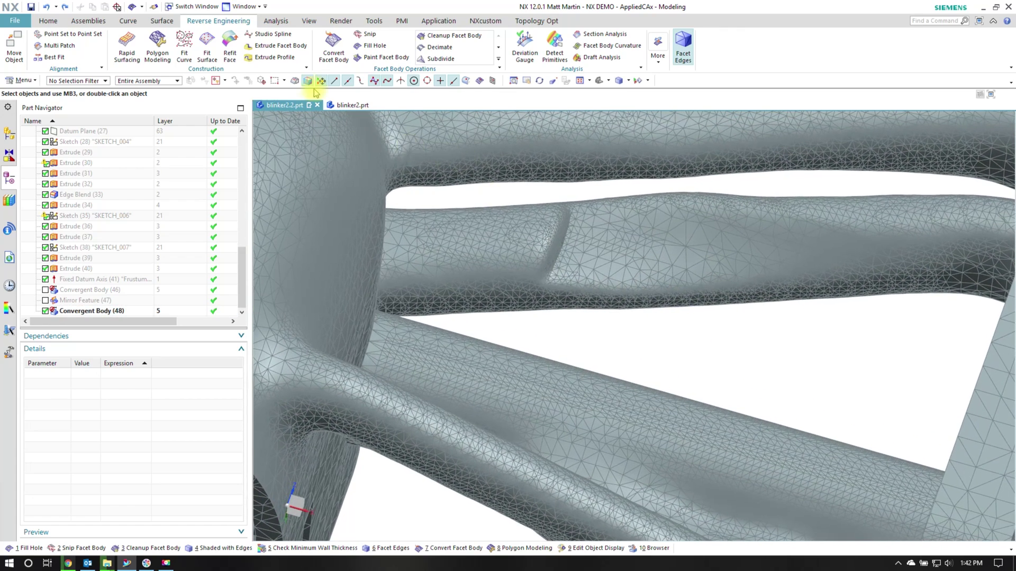
{"action": "left_click", "coordinate": [367, 34]}
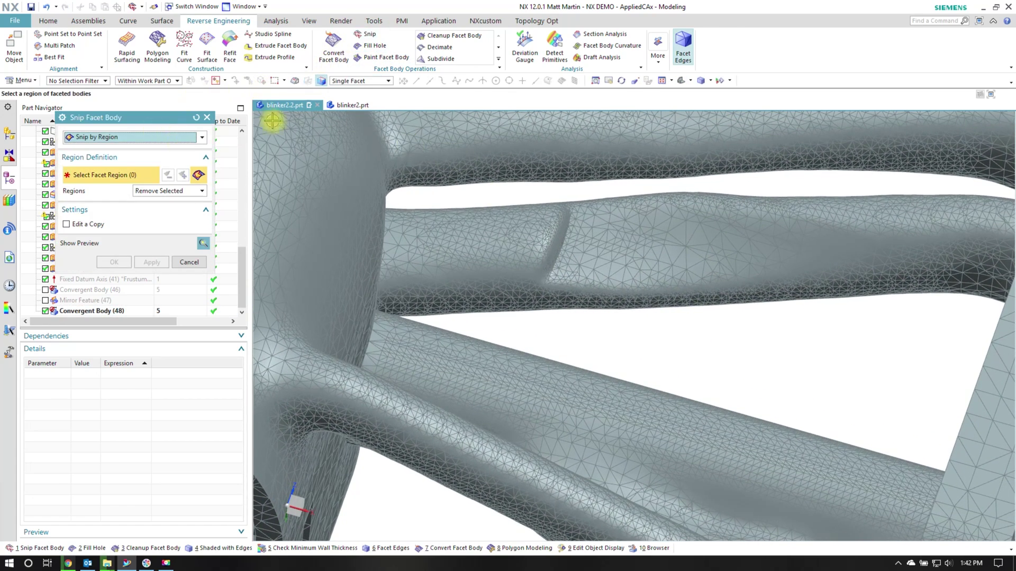
With Fine Brush selection, paint a closed loop of 2762 facets around the strut dent.
{"action": "left_click", "coordinate": [344, 81]}
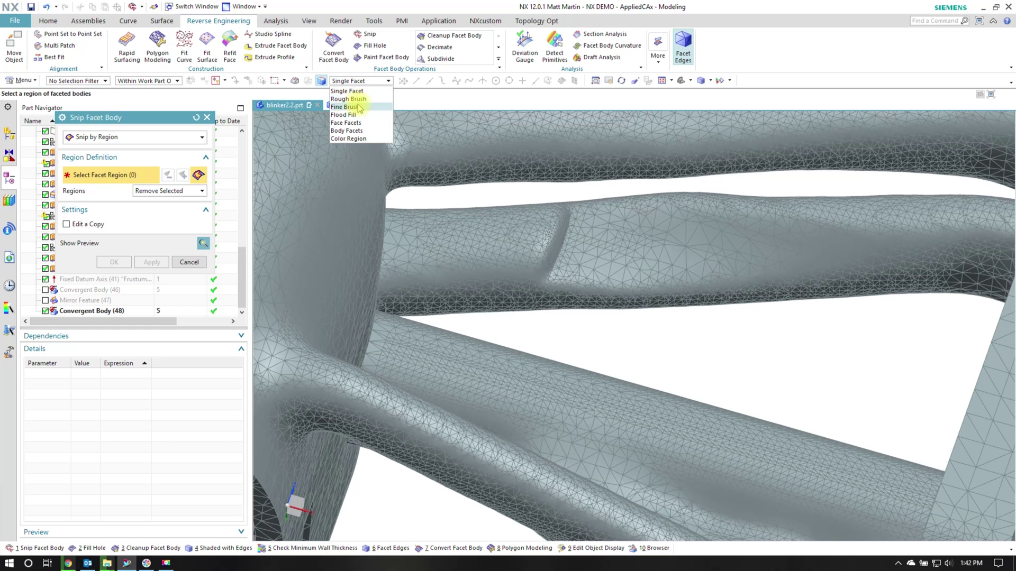
{"action": "left_click", "coordinate": [359, 107]}
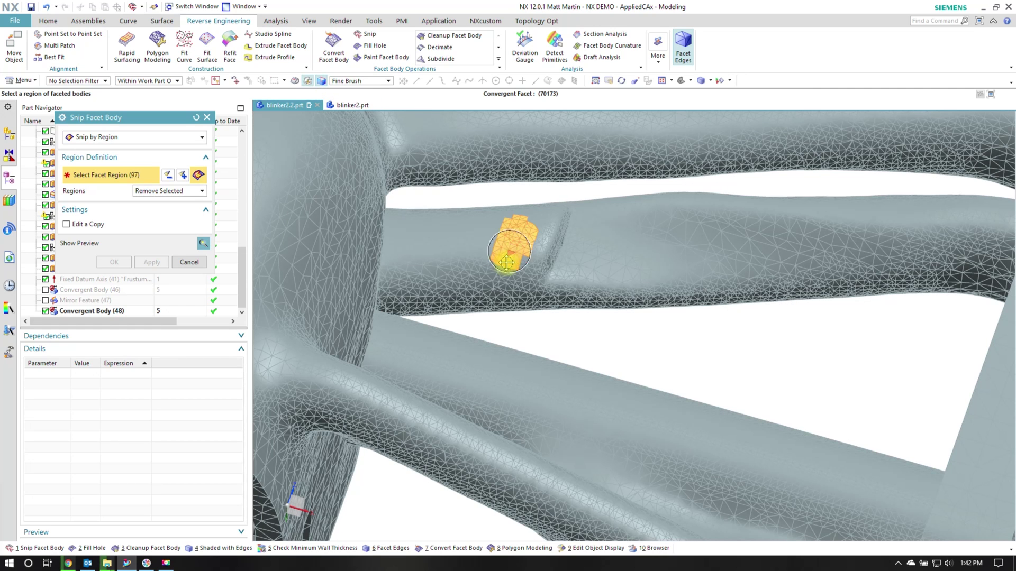
{"action": "left_click_drag", "start_coordinate": [579, 292], "coordinate": [667, 293]}
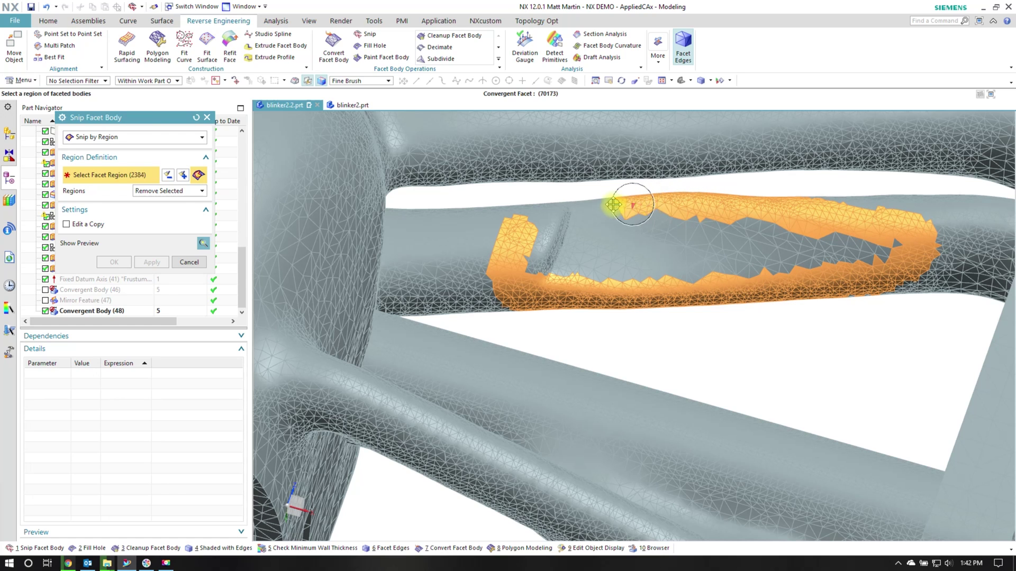
{"action": "left_click_drag", "start_coordinate": [518, 216], "coordinate": [509, 234]}
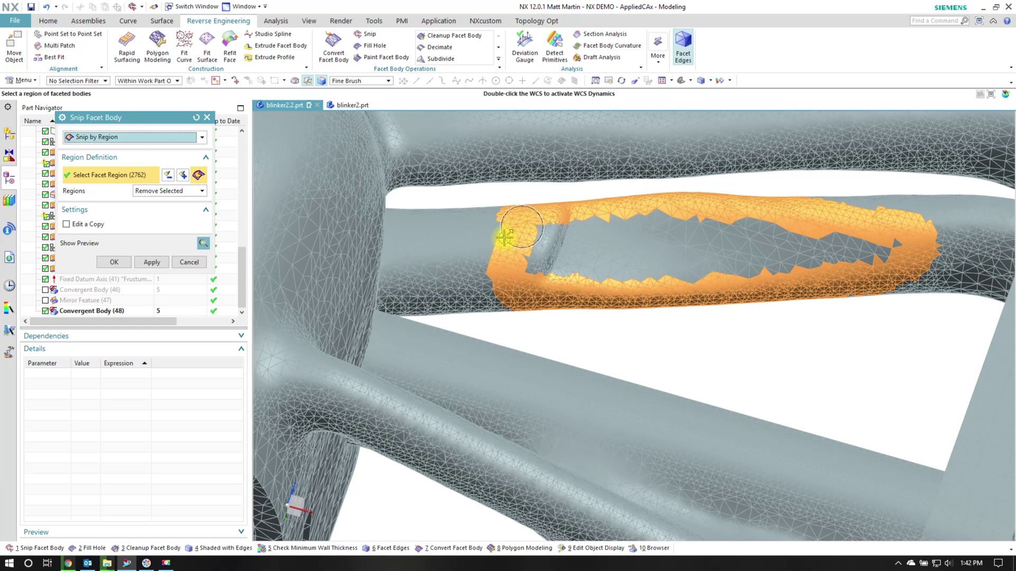
{"action": "scroll", "coordinate": [812, 294], "scroll_direction": "up", "scroll_amount": 2}
{"action": "scroll", "coordinate": [828, 283], "scroll_direction": "up", "scroll_amount": 2}
{"action": "scroll", "coordinate": [815, 259], "scroll_direction": "up", "scroll_amount": 1}
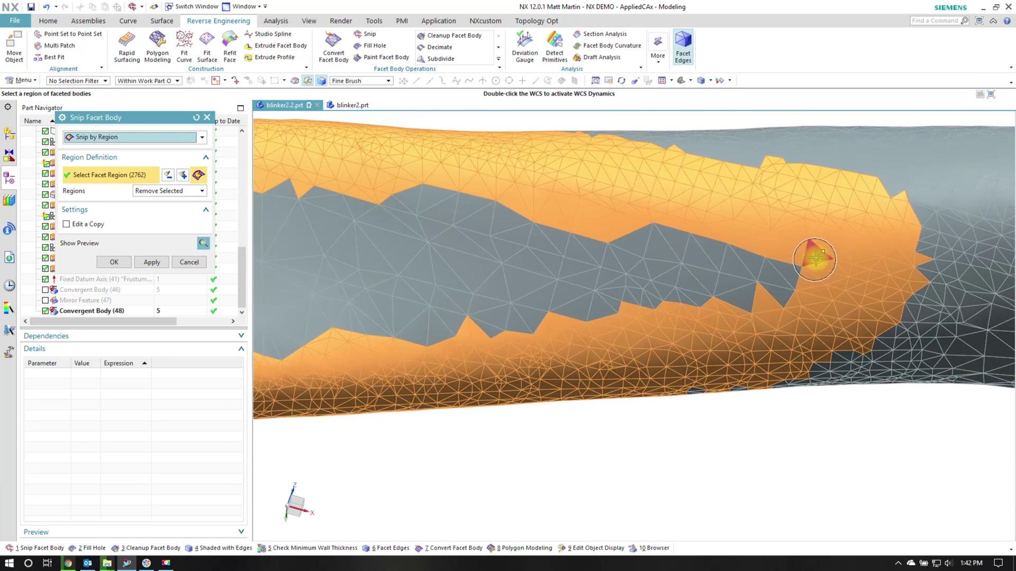
{"action": "scroll", "coordinate": [304, 148], "scroll_direction": "up", "scroll_amount": 1}
Flood Fill the loop's interior, growing the snip region to 3359 facets.
{"action": "left_click", "coordinate": [353, 81]}
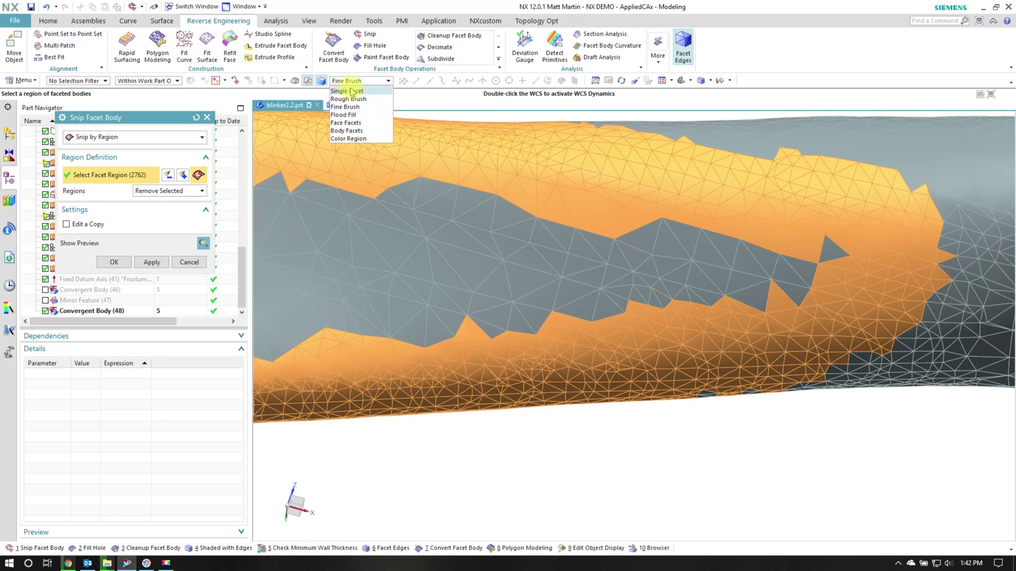
{"action": "left_click", "coordinate": [345, 115]}
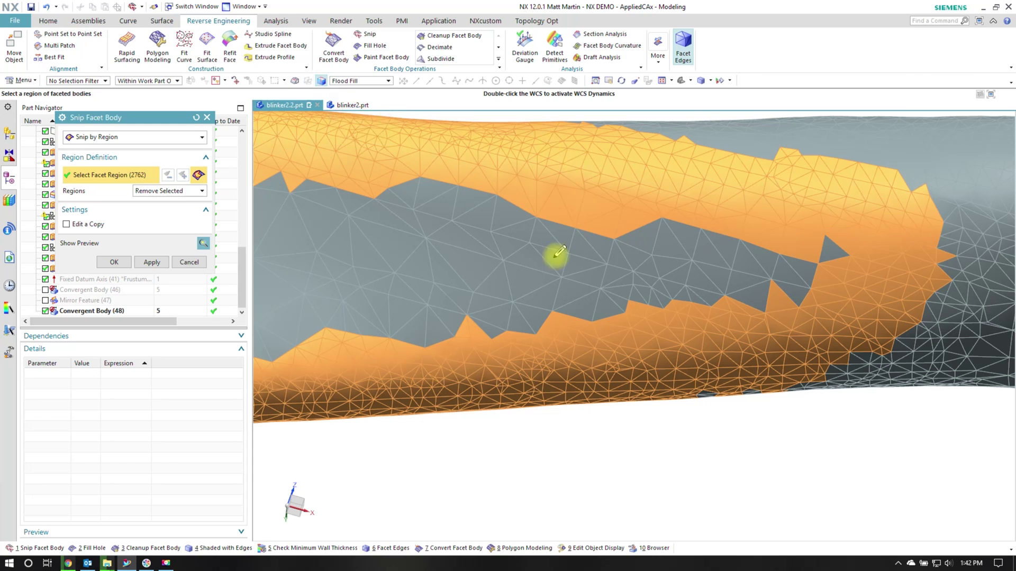
{"action": "left_click", "coordinate": [555, 254]}
{"action": "middle_click_drag", "start_coordinate": [539, 258], "coordinate": [503, 307]}
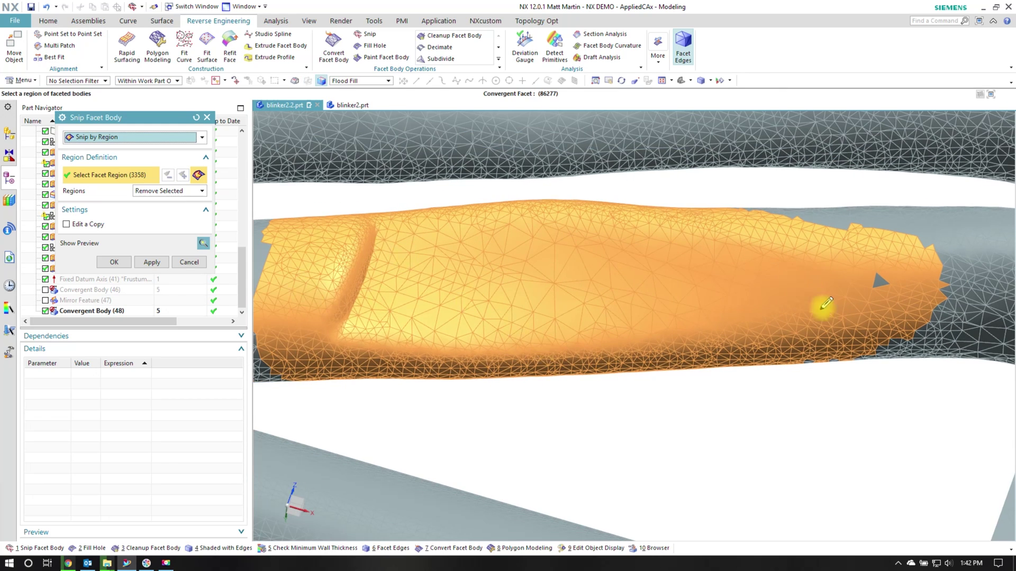
{"action": "scroll", "coordinate": [826, 304], "scroll_direction": "up", "scroll_amount": 2}
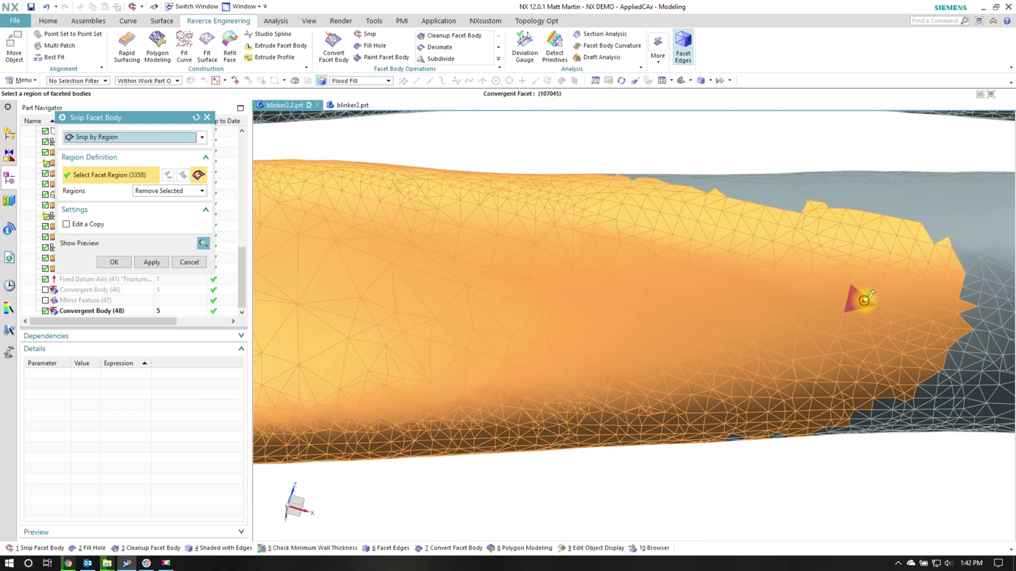
{"action": "left_click", "coordinate": [347, 82]}
{"action": "scroll", "coordinate": [738, 294], "scroll_direction": "up", "scroll_amount": 1}
{"action": "scroll", "coordinate": [819, 343], "scroll_direction": "up", "scroll_amount": 2}
{"action": "scroll", "coordinate": [649, 286], "scroll_direction": "up", "scroll_amount": 2}
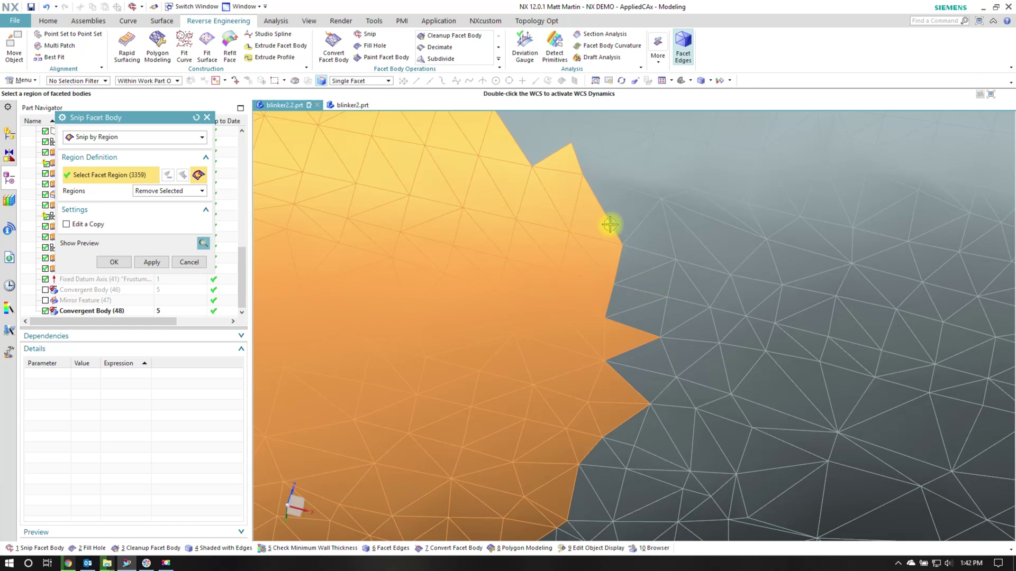
Unmark five protruding facets along the snip region's boundary.
{"action": "left_click", "coordinate": [558, 149], "text": "shift"}
{"action": "left_click", "coordinate": [585, 205], "text": "shift"}
{"action": "left_click", "coordinate": [594, 226], "text": "shift"}
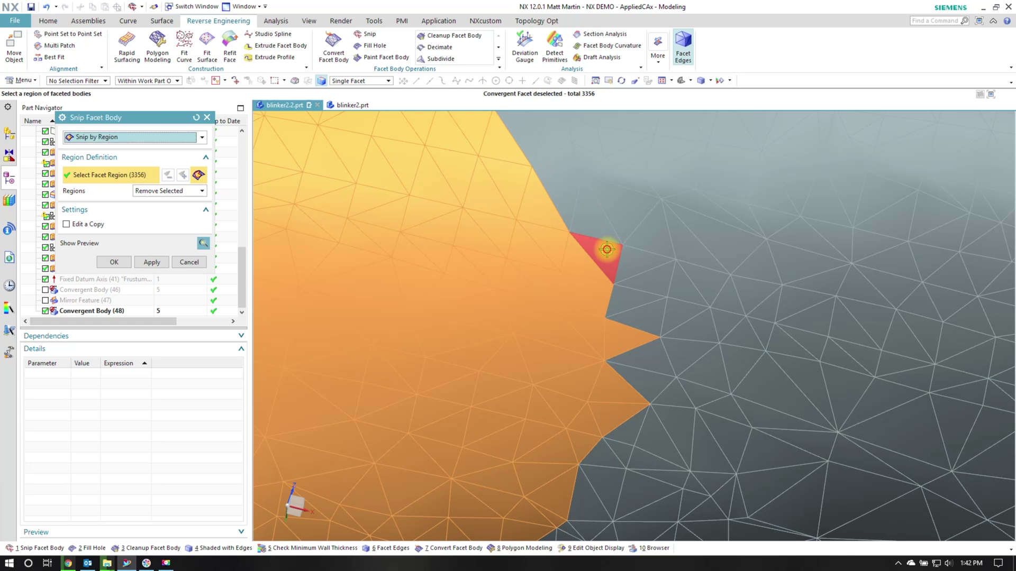
{"action": "left_click", "coordinate": [607, 248], "text": "shift"}
{"action": "scroll", "coordinate": [671, 396], "scroll_direction": "down", "scroll_amount": 1}
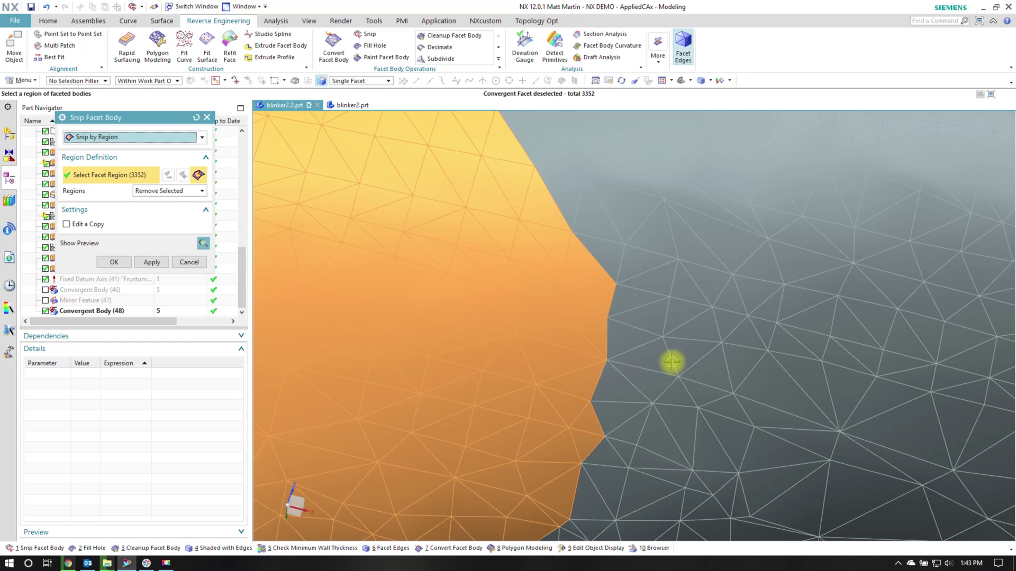
{"action": "scroll", "coordinate": [699, 362], "scroll_direction": "down", "scroll_amount": 2}
{"action": "scroll", "coordinate": [777, 361], "scroll_direction": "down", "scroll_amount": 2}
{"action": "scroll", "coordinate": [821, 342], "scroll_direction": "down", "scroll_amount": 1}
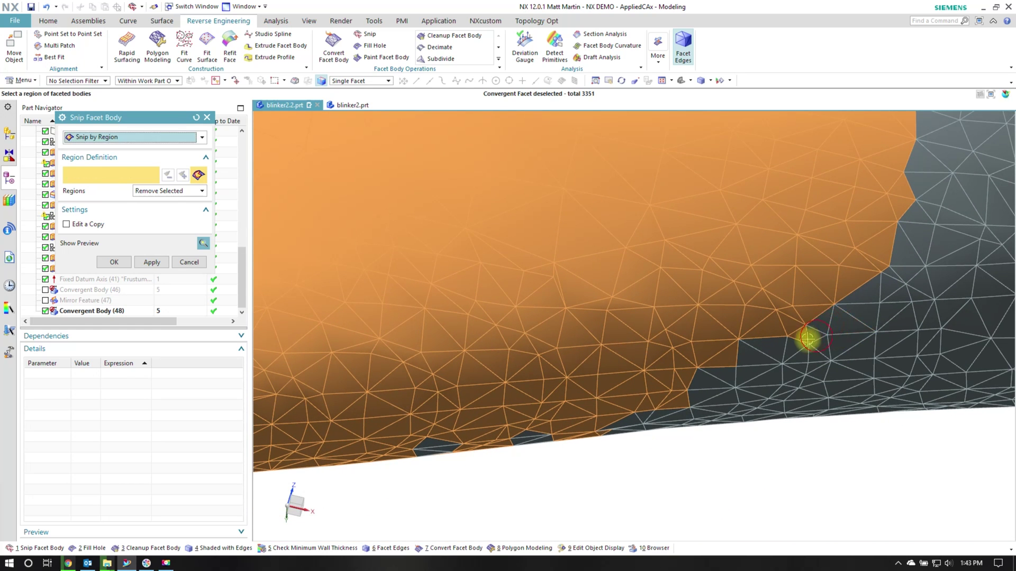
{"action": "left_click", "coordinate": [808, 340], "text": "shift"}
{"action": "mouse_move", "coordinate": [753, 350]}
{"action": "middle_mouse_down"}
{"action": "mouse_move", "coordinate": [798, 362]}
{"action": "mouse_move", "coordinate": [789, 414]}
{"action": "mouse_move", "coordinate": [731, 310]}
{"action": "mouse_move", "coordinate": [741, 284]}
{"action": "mouse_move", "coordinate": [782, 328]}
{"action": "mouse_move", "coordinate": [754, 347]}
{"action": "middle_mouse_up"}
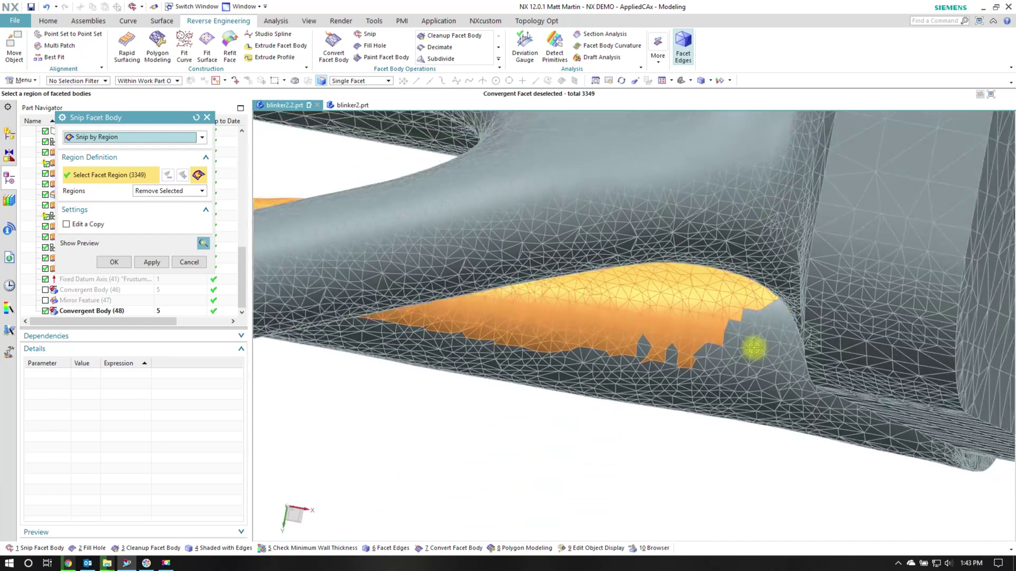
{"action": "scroll", "coordinate": [754, 347], "scroll_direction": "up", "scroll_amount": 2}
{"action": "scroll", "coordinate": [789, 356], "scroll_direction": "up", "scroll_amount": 2}
{"action": "scroll", "coordinate": [828, 279], "scroll_direction": "up", "scroll_amount": 1}
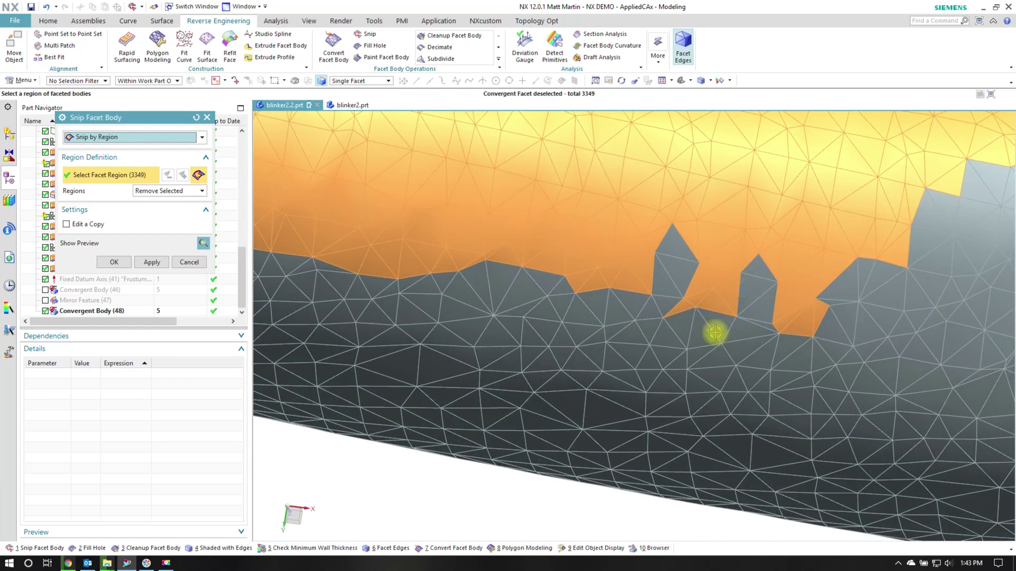
{"action": "scroll", "coordinate": [868, 313], "scroll_direction": "up", "scroll_amount": 1}
{"action": "scroll", "coordinate": [868, 313], "scroll_direction": "up", "scroll_amount": 1}
Box-unmark facets between the jagged peaks and add facets to even the edge.
{"action": "left_click_drag", "start_coordinate": [688, 262], "coordinate": [791, 327]}
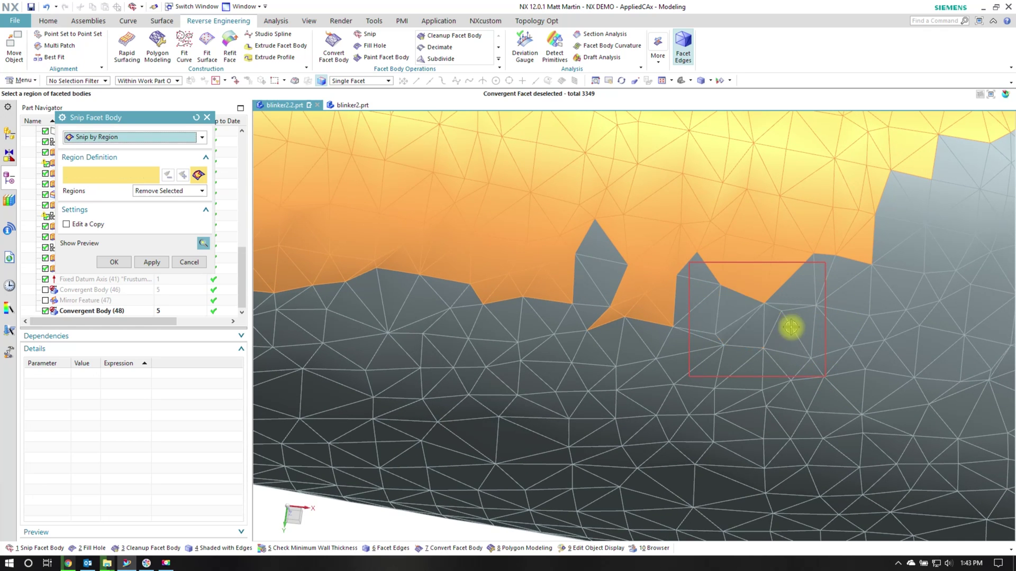
{"action": "left_click_drag", "start_coordinate": [760, 369], "coordinate": [559, 247], "text": "shift"}
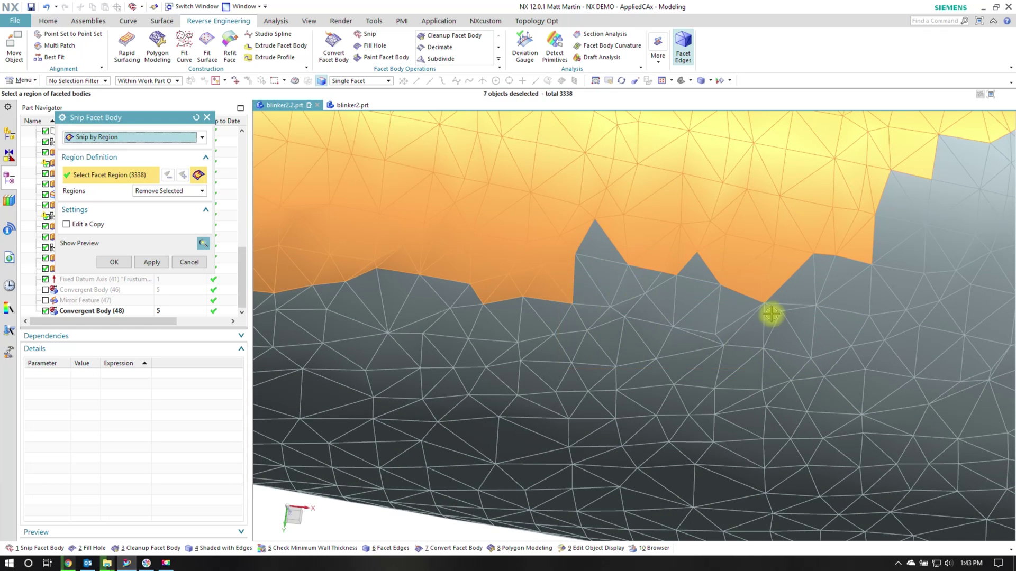
{"action": "left_click", "coordinate": [701, 271]}
{"action": "left_click", "coordinate": [595, 235]}
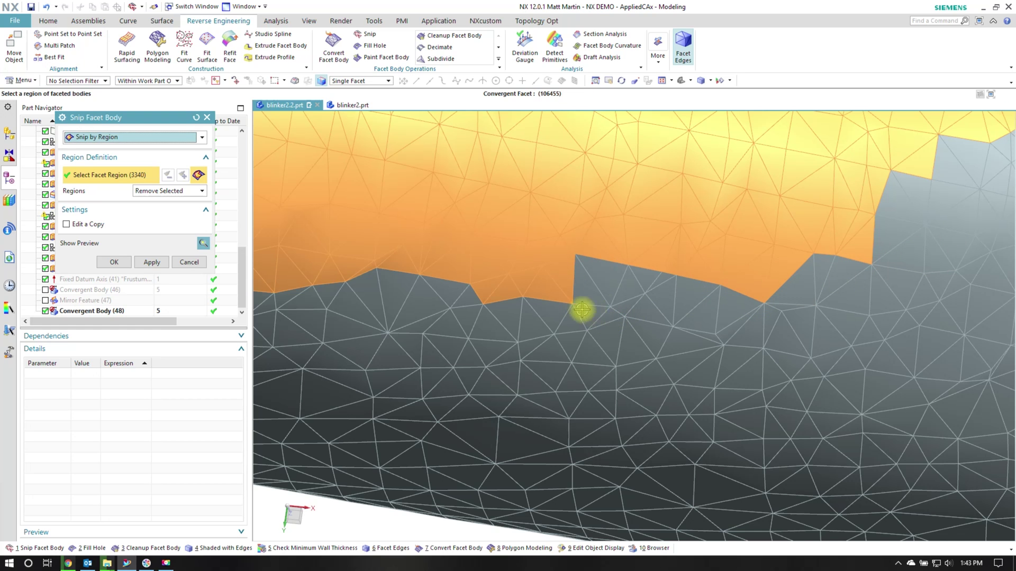
{"action": "left_click", "coordinate": [588, 290]}
{"action": "mouse_move", "coordinate": [476, 296]}
{"action": "middle_mouse_down"}
{"action": "mouse_move", "coordinate": [608, 302]}
{"action": "mouse_move", "coordinate": [598, 344]}
{"action": "mouse_move", "coordinate": [658, 320]}
{"action": "mouse_move", "coordinate": [508, 325]}
{"action": "mouse_move", "coordinate": [624, 363]}
{"action": "mouse_move", "coordinate": [497, 346]}
{"action": "mouse_move", "coordinate": [601, 365]}
{"action": "mouse_move", "coordinate": [545, 324]}
{"action": "mouse_move", "coordinate": [476, 315]}
{"action": "mouse_move", "coordinate": [579, 334]}
{"action": "mouse_move", "coordinate": [572, 300]}
{"action": "middle_mouse_up"}
{"action": "left_click", "coordinate": [643, 349]}
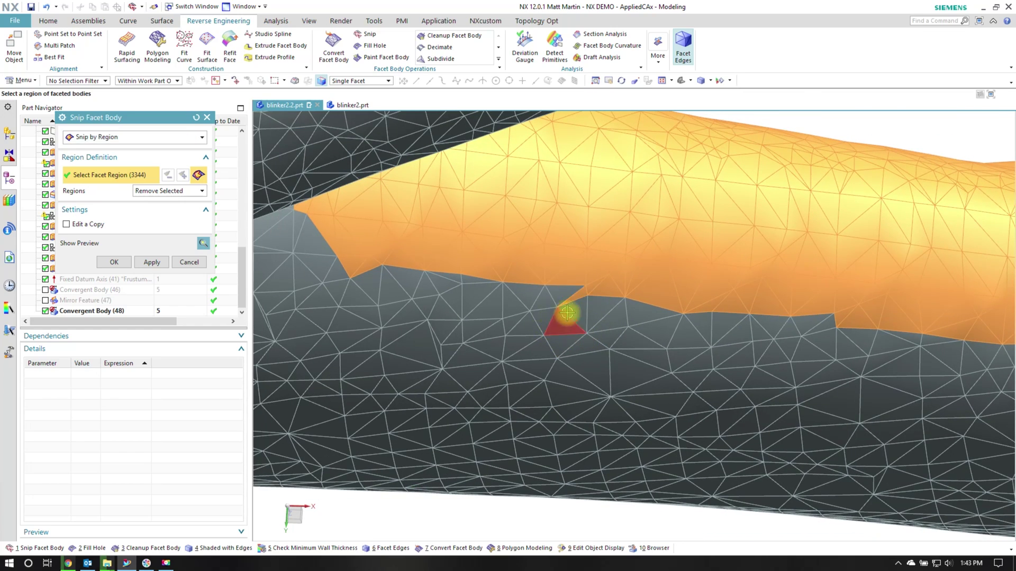
Unmark a sticking-out facet and a stray boundary cluster, leaving 3321 facets.
{"action": "mouse_move", "coordinate": [310, 284]}
{"action": "middle_mouse_down"}
{"action": "mouse_move", "coordinate": [503, 307]}
{"action": "mouse_move", "coordinate": [471, 294]}
{"action": "mouse_move", "coordinate": [473, 311]}
{"action": "middle_mouse_up"}
{"action": "left_click", "coordinate": [472, 311], "text": "shift"}
{"action": "mouse_move", "coordinate": [462, 357]}
{"action": "middle_mouse_down"}
{"action": "mouse_move", "coordinate": [572, 313]}
{"action": "mouse_move", "coordinate": [660, 343]}
{"action": "mouse_move", "coordinate": [619, 341]}
{"action": "mouse_move", "coordinate": [528, 249]}
{"action": "mouse_move", "coordinate": [531, 383]}
{"action": "mouse_move", "coordinate": [496, 424]}
{"action": "mouse_move", "coordinate": [472, 325]}
{"action": "mouse_move", "coordinate": [505, 308]}
{"action": "mouse_move", "coordinate": [474, 340]}
{"action": "mouse_move", "coordinate": [631, 381]}
{"action": "mouse_move", "coordinate": [608, 297]}
{"action": "mouse_move", "coordinate": [574, 235]}
{"action": "mouse_move", "coordinate": [501, 166]}
{"action": "middle_mouse_up"}
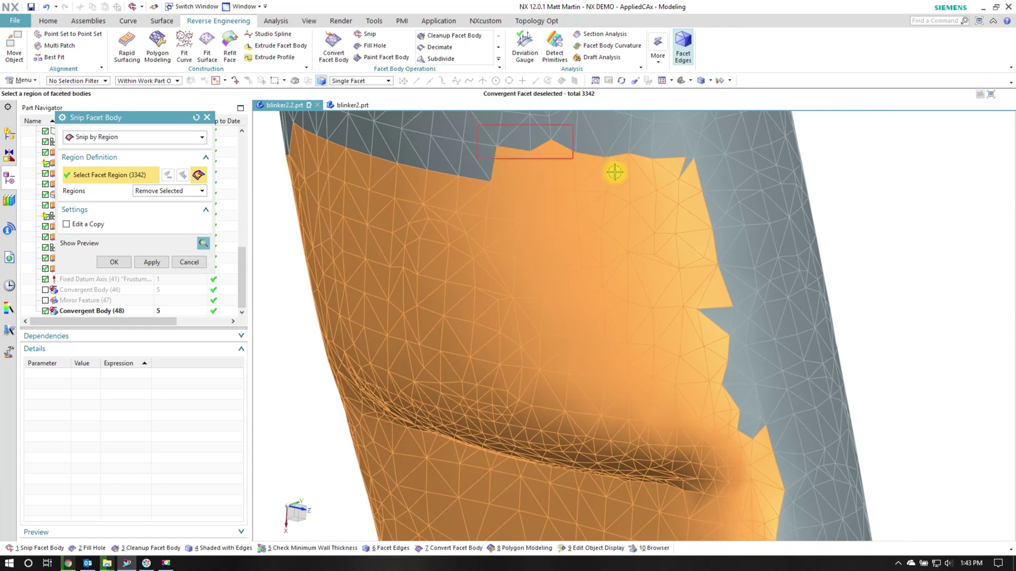
{"action": "mouse_move", "coordinate": [699, 242]}
{"action": "middle_mouse_down"}
{"action": "mouse_move", "coordinate": [762, 288]}
{"action": "mouse_move", "coordinate": [703, 249]}
{"action": "mouse_move", "coordinate": [516, 208]}
{"action": "mouse_move", "coordinate": [323, 95]}
{"action": "mouse_move", "coordinate": [451, 157]}
{"action": "mouse_move", "coordinate": [458, 267]}
{"action": "mouse_move", "coordinate": [503, 259]}
{"action": "middle_mouse_up"}
{"action": "left_click", "coordinate": [346, 81]}
Fine-brush stray facets off the upper edge, leaving 3318 facets in the region.
{"action": "left_click", "coordinate": [347, 106]}
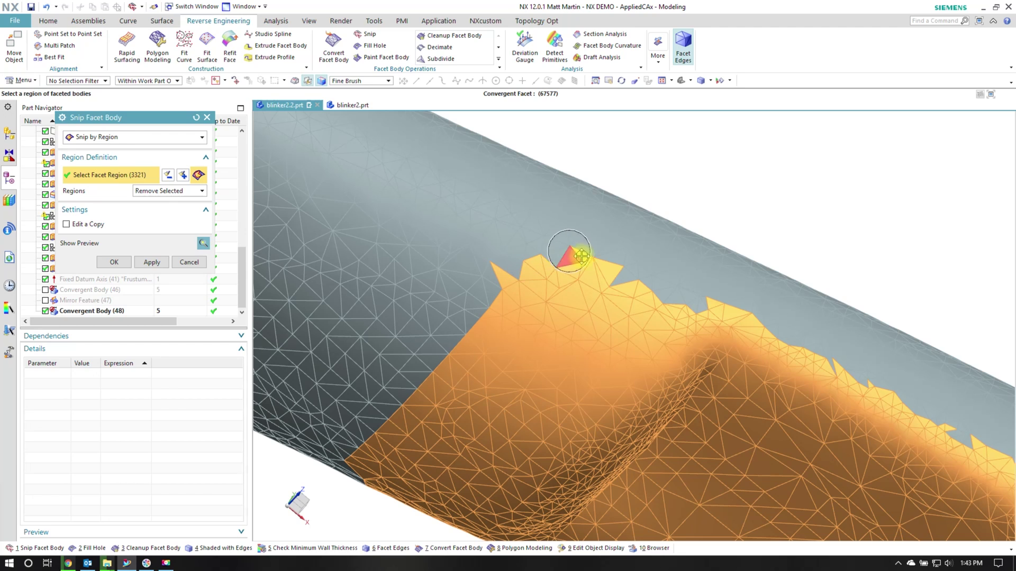
{"action": "left_click_drag", "start_coordinate": [544, 245], "coordinate": [524, 258]}
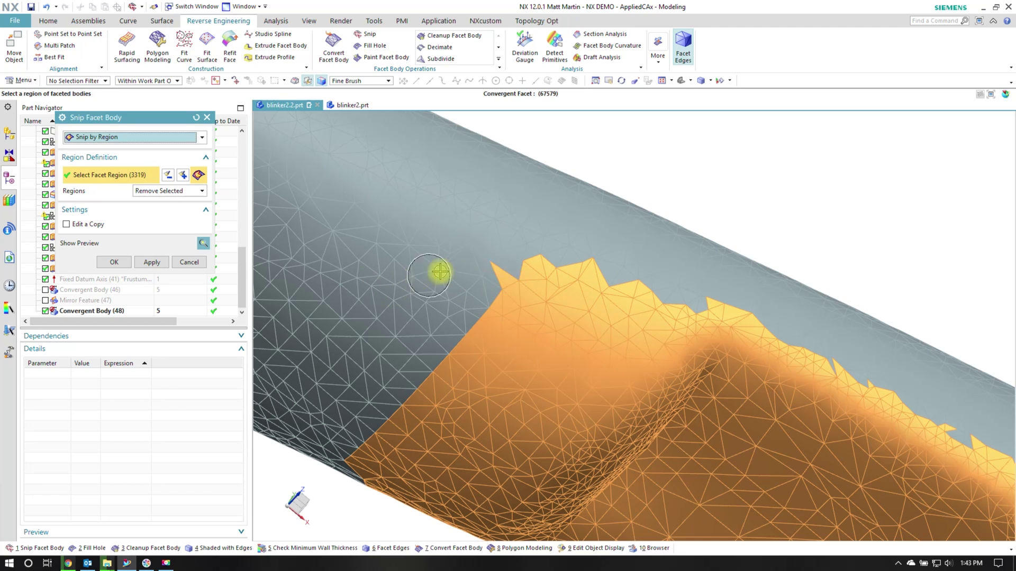
{"action": "scroll", "coordinate": [548, 249], "scroll_direction": "up", "scroll_amount": 3}
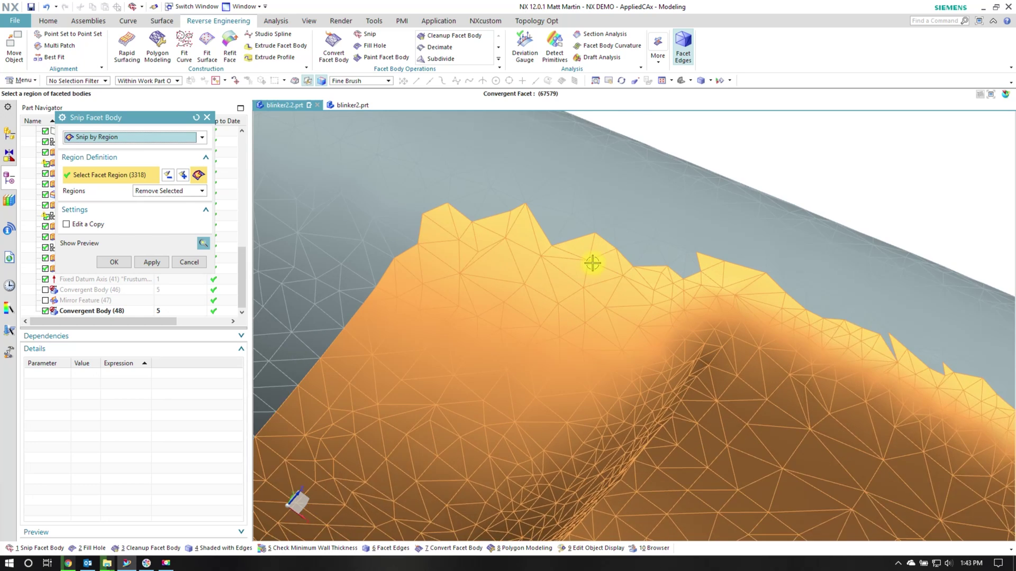
{"action": "scroll", "coordinate": [594, 168], "scroll_direction": "up", "scroll_amount": 1}
With Single Facet selection, add gap facets and remove protruding edge facets.
{"action": "left_click", "coordinate": [362, 80]}
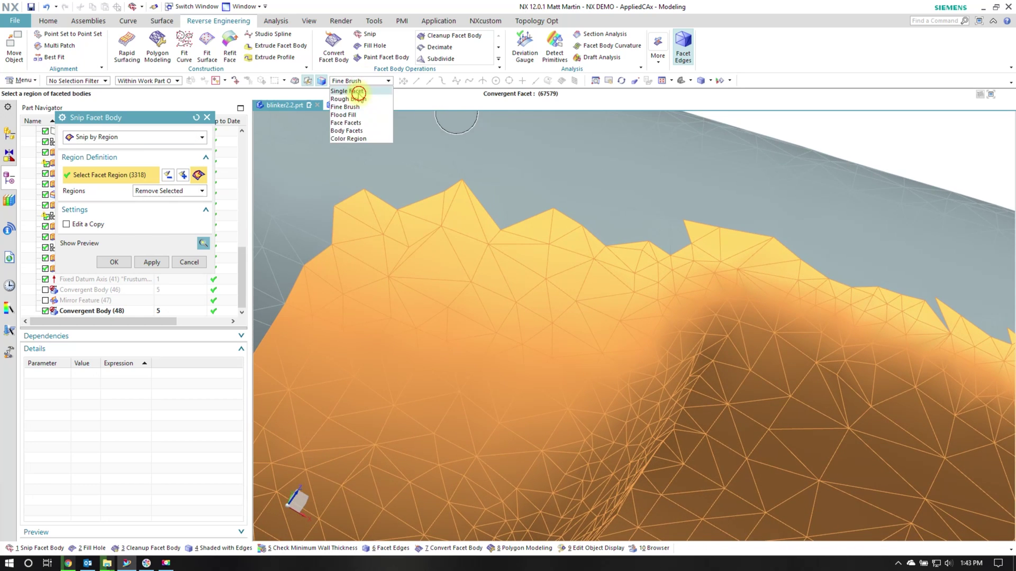
{"action": "scroll", "coordinate": [641, 233], "scroll_direction": "up", "scroll_amount": 2}
{"action": "left_click", "coordinate": [649, 234]}
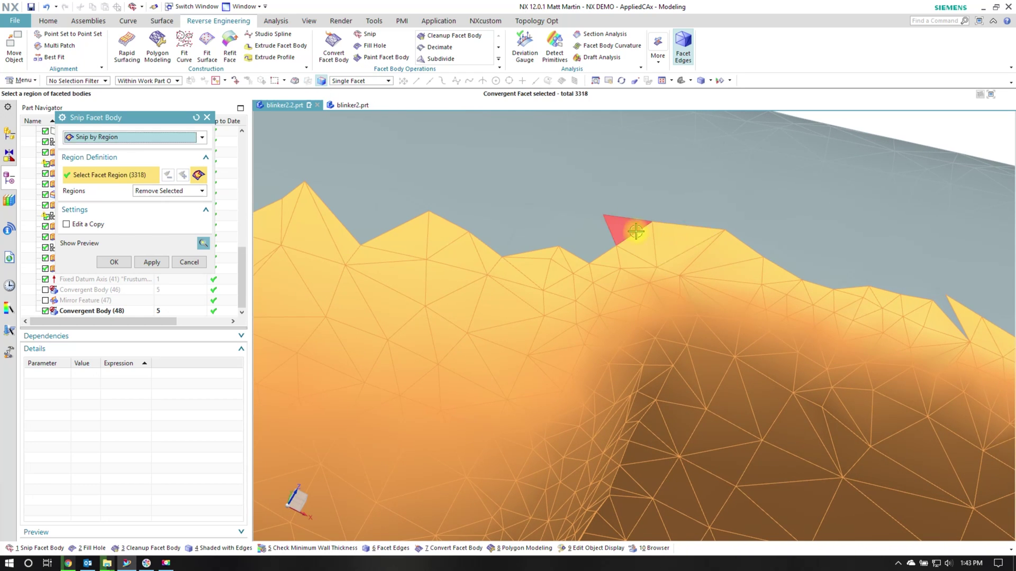
{"action": "left_click", "coordinate": [706, 272], "text": "shift"}
{"action": "scroll", "coordinate": [715, 294], "scroll_direction": "down", "scroll_amount": 5}
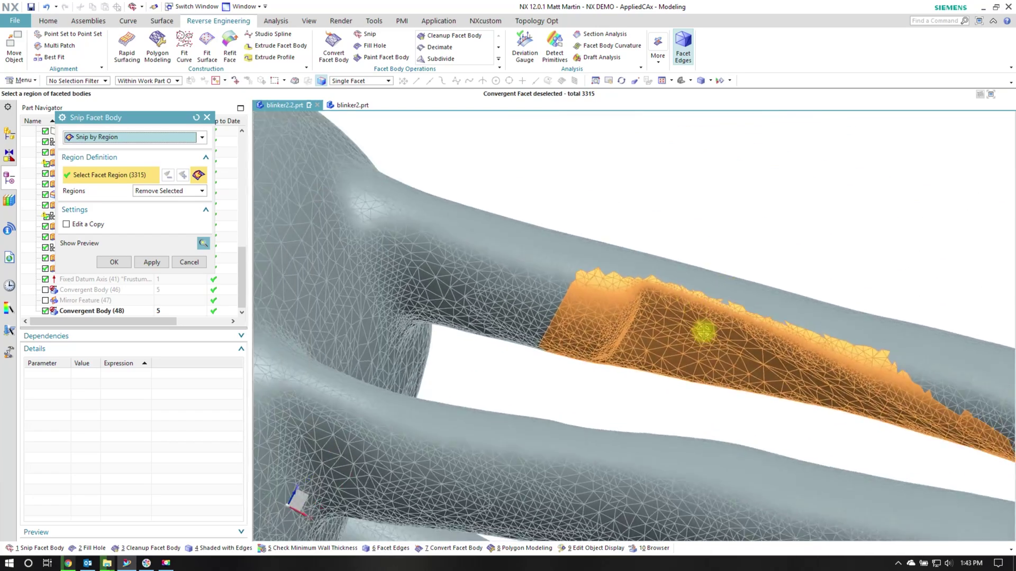
{"action": "scroll", "coordinate": [706, 335], "scroll_direction": "up", "scroll_amount": 2}
{"action": "mouse_move", "coordinate": [709, 335]}
{"action": "middle_mouse_down"}
{"action": "mouse_move", "coordinate": [865, 333]}
{"action": "mouse_move", "coordinate": [707, 345]}
{"action": "middle_mouse_up"}
{"action": "scroll", "coordinate": [785, 327], "scroll_direction": "up", "scroll_amount": 2}
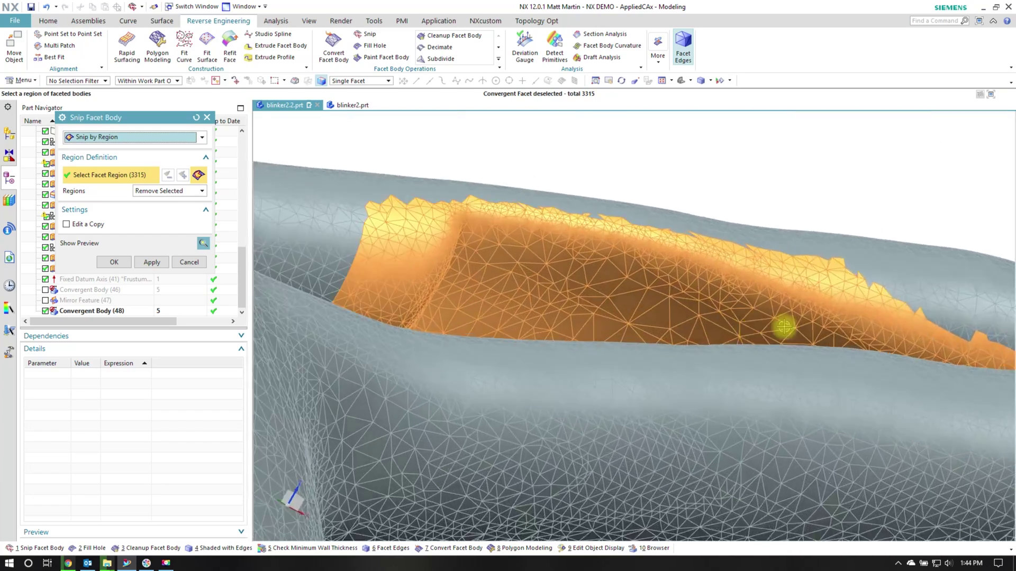
{"action": "scroll", "coordinate": [859, 295], "scroll_direction": "up", "scroll_amount": 2}
{"action": "scroll", "coordinate": [853, 273], "scroll_direction": "up", "scroll_amount": 1}
{"action": "scroll", "coordinate": [846, 265], "scroll_direction": "up", "scroll_amount": 2}
{"action": "scroll", "coordinate": [827, 310], "scroll_direction": "up", "scroll_amount": 1}
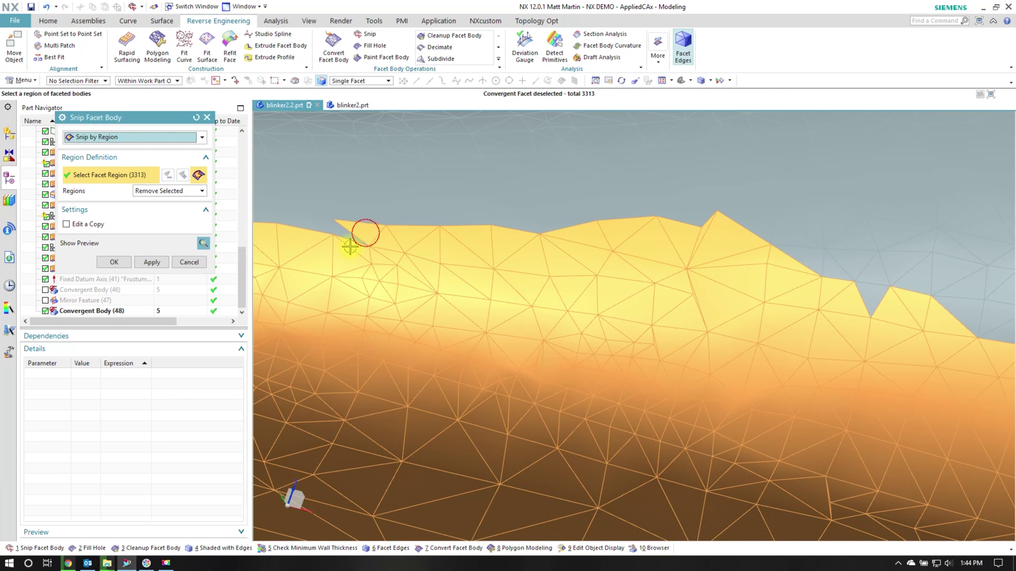
{"action": "left_click", "coordinate": [869, 300]}
{"action": "mouse_move", "coordinate": [868, 299]}
{"action": "middle_mouse_down"}
{"action": "mouse_move", "coordinate": [846, 365]}
{"action": "mouse_move", "coordinate": [884, 385]}
{"action": "mouse_move", "coordinate": [860, 340]}
{"action": "mouse_move", "coordinate": [825, 324]}
{"action": "mouse_move", "coordinate": [732, 374]}
{"action": "mouse_move", "coordinate": [641, 314]}
{"action": "mouse_move", "coordinate": [672, 306]}
{"action": "middle_mouse_up"}
{"action": "left_click", "coordinate": [826, 324], "text": "shift"}
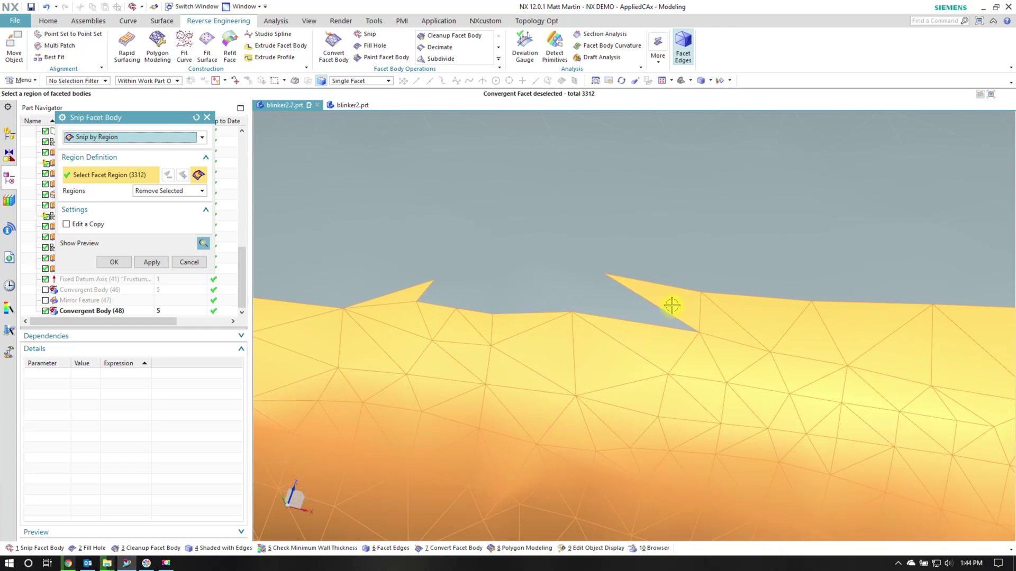
Remove spike facets along the region's edge and ridge.
{"action": "left_click", "coordinate": [672, 306], "text": "shift"}
{"action": "left_click", "coordinate": [415, 293], "text": "shift"}
{"action": "left_click", "coordinate": [734, 333], "text": "shift"}
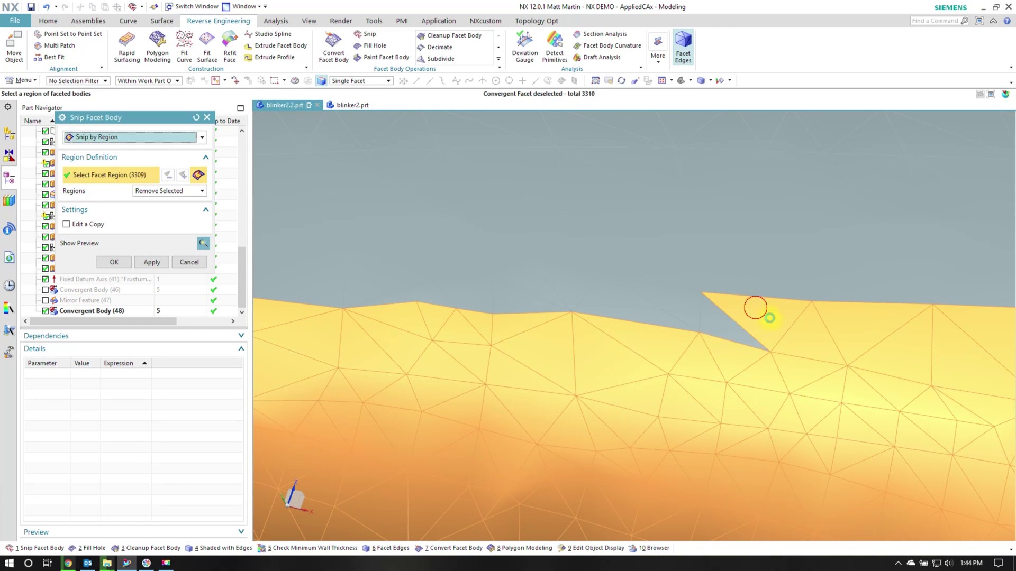
{"action": "left_click", "coordinate": [769, 318], "text": "shift"}
{"action": "left_click", "coordinate": [821, 333], "text": "shift"}
{"action": "left_click", "coordinate": [896, 345], "text": "shift"}
{"action": "mouse_move", "coordinate": [975, 329]}
{"action": "middle_mouse_down"}
{"action": "mouse_move", "coordinate": [808, 377]}
{"action": "mouse_move", "coordinate": [609, 399]}
{"action": "mouse_move", "coordinate": [420, 325]}
{"action": "middle_mouse_up"}
Deselect more edge spike facets, viewed from a new angle.
{"action": "left_click", "coordinate": [444, 338], "text": "shift"}
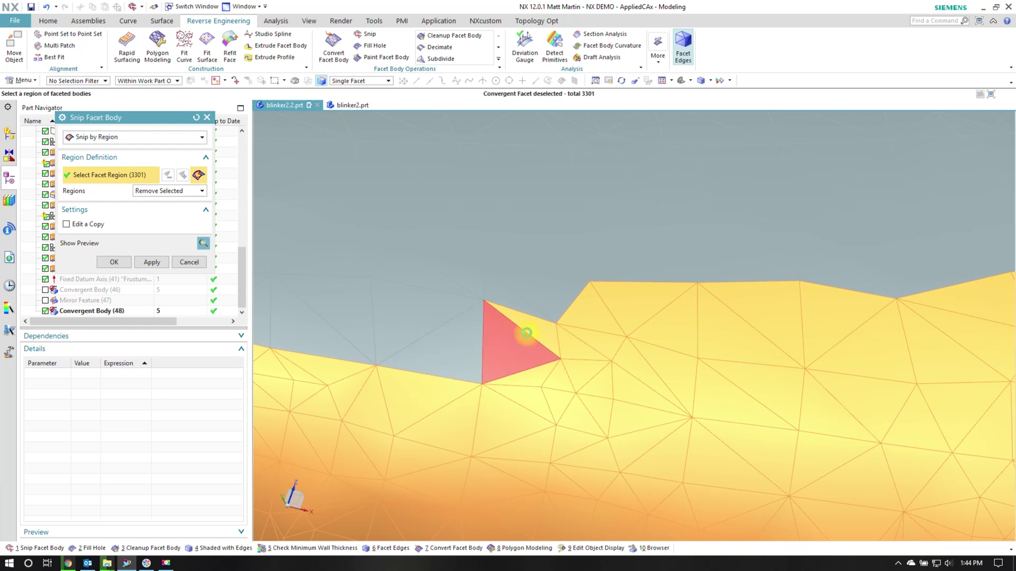
{"action": "left_click", "coordinate": [526, 333], "text": "shift"}
{"action": "left_click", "coordinate": [596, 336], "text": "shift"}
{"action": "left_click", "coordinate": [637, 303], "text": "shift"}
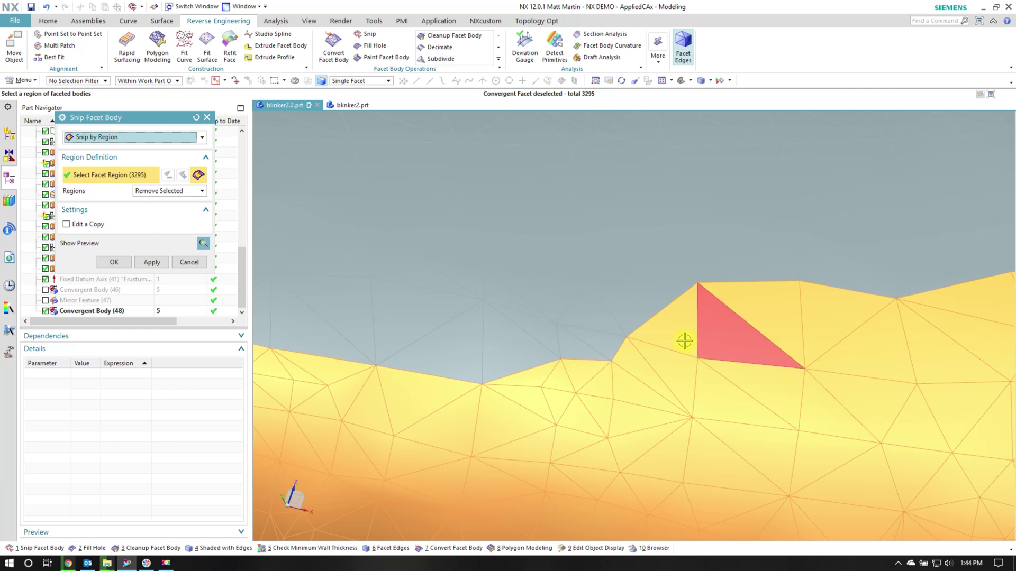
{"action": "mouse_move", "coordinate": [855, 343]}
{"action": "middle_mouse_down"}
{"action": "mouse_move", "coordinate": [568, 259]}
{"action": "mouse_move", "coordinate": [723, 356]}
{"action": "mouse_move", "coordinate": [814, 306]}
{"action": "mouse_move", "coordinate": [644, 272]}
{"action": "middle_mouse_up"}
{"action": "left_click", "coordinate": [644, 271], "text": "shift"}
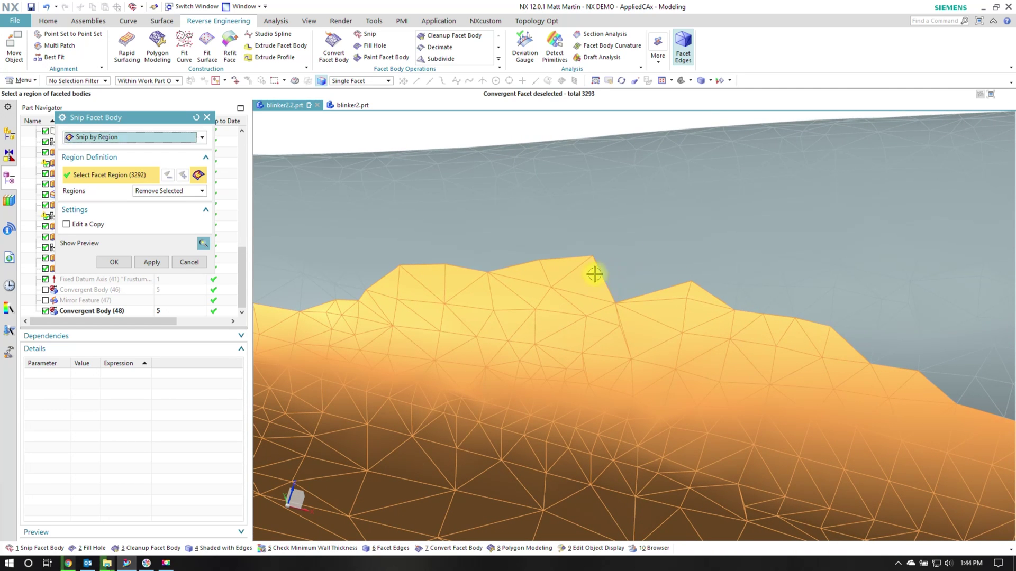
{"action": "left_click", "coordinate": [538, 274], "text": "shift"}
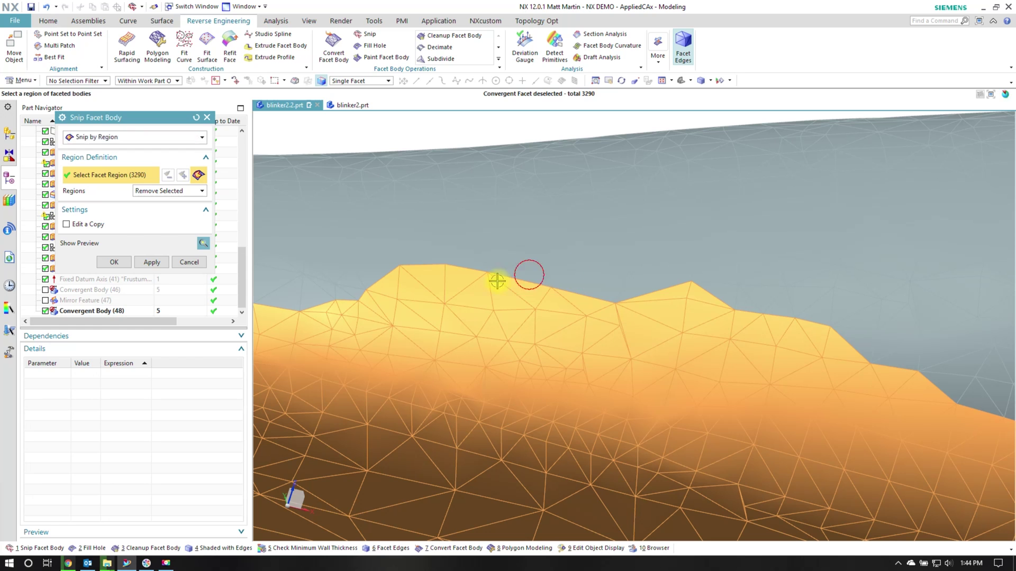
Remove ridge facets along another stretch of the ridge.
{"action": "left_click", "coordinate": [696, 298], "text": "shift"}
{"action": "left_click", "coordinate": [653, 374], "text": "shift"}
{"action": "mouse_move", "coordinate": [653, 374]}
{"action": "middle_mouse_down"}
{"action": "mouse_move", "coordinate": [537, 349]}
{"action": "mouse_move", "coordinate": [586, 351]}
{"action": "middle_mouse_up"}
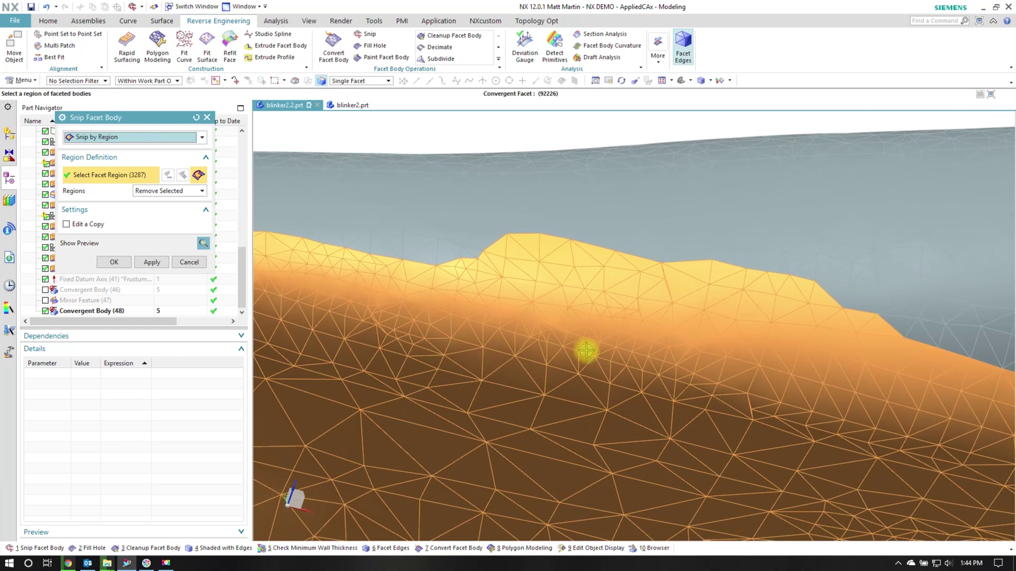
{"action": "left_click", "coordinate": [500, 247], "text": "shift"}
{"action": "left_click", "coordinate": [514, 248], "text": "shift"}
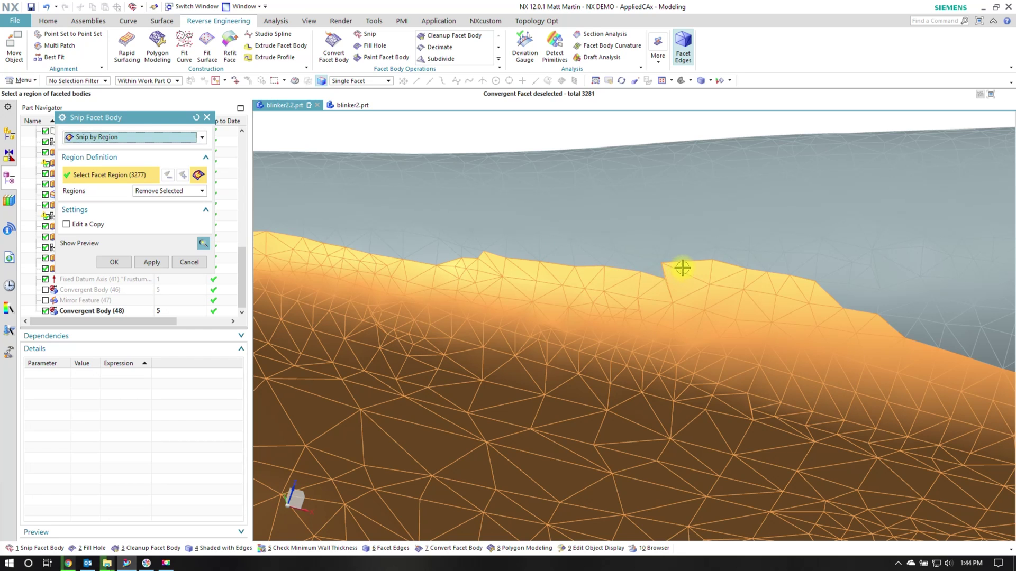
{"action": "left_click", "coordinate": [725, 270], "text": "shift"}
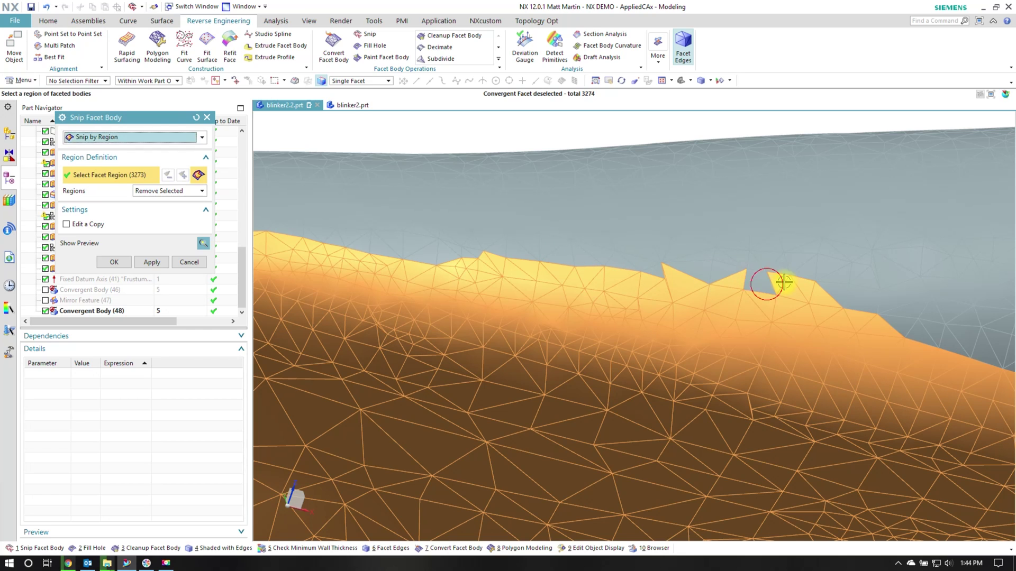
{"action": "left_click", "coordinate": [806, 287], "text": "shift"}
{"action": "left_click", "coordinate": [832, 294], "text": "shift"}
Remove the remaining ridge spike facets, trimming the region to 3250 facets.
{"action": "left_click", "coordinate": [738, 281], "text": "shift"}
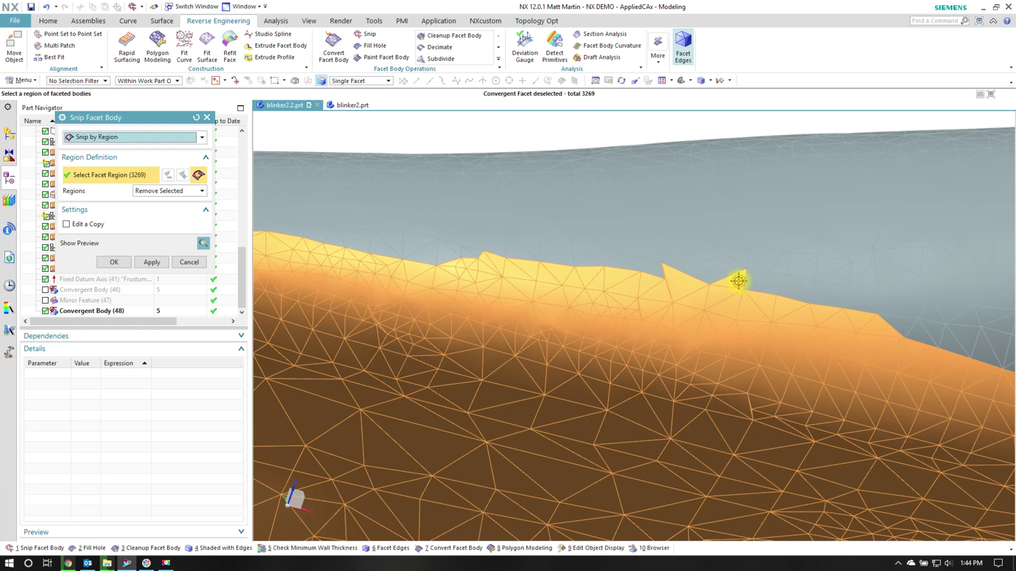
{"action": "left_click", "coordinate": [687, 279], "text": "shift"}
{"action": "scroll", "coordinate": [664, 279], "scroll_direction": "up", "scroll_amount": 1}
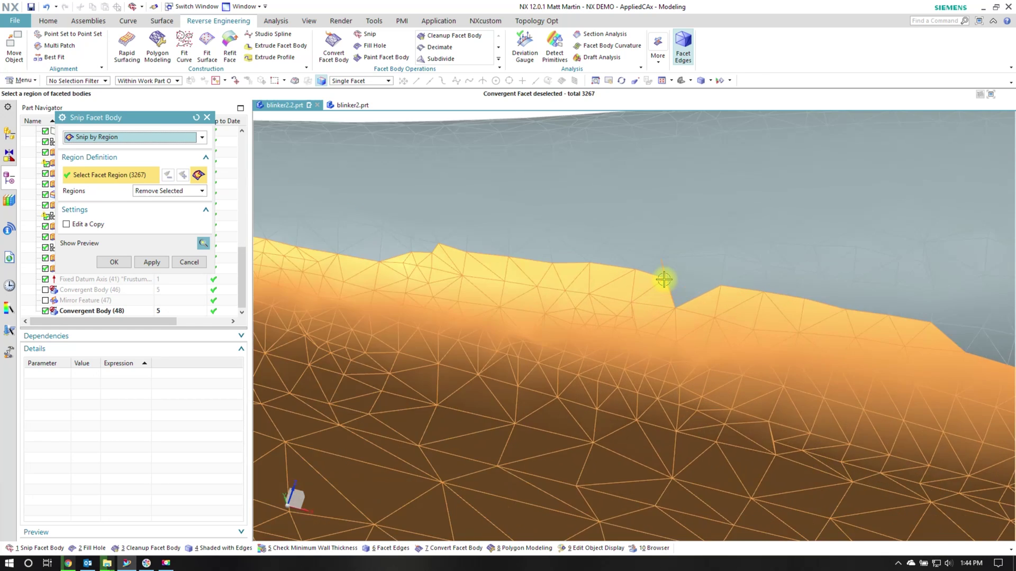
{"action": "scroll", "coordinate": [668, 274], "scroll_direction": "up", "scroll_amount": 1}
{"action": "left_click", "coordinate": [664, 264], "text": "shift"}
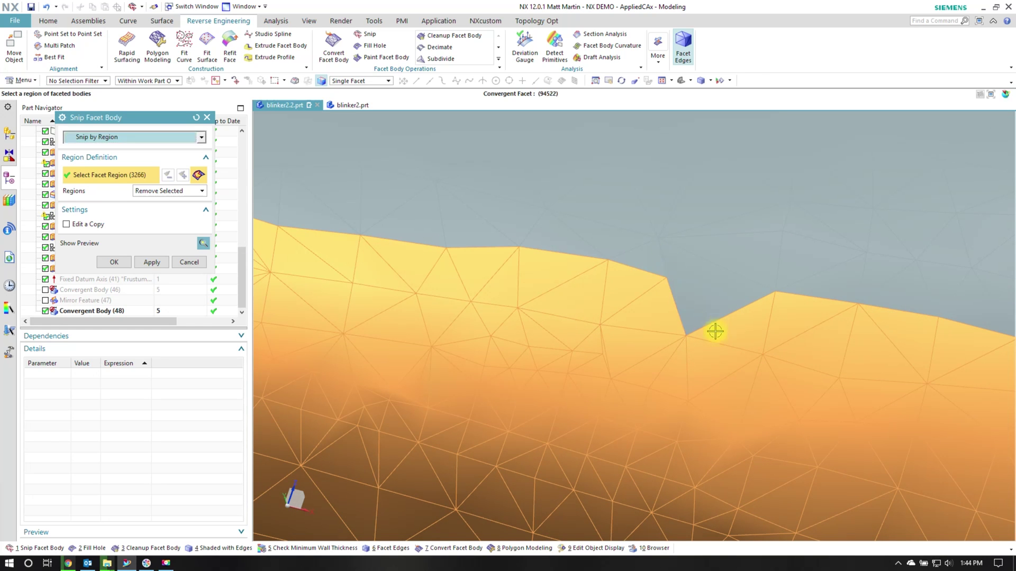
{"action": "scroll", "coordinate": [715, 365], "scroll_direction": "down", "scroll_amount": 2}
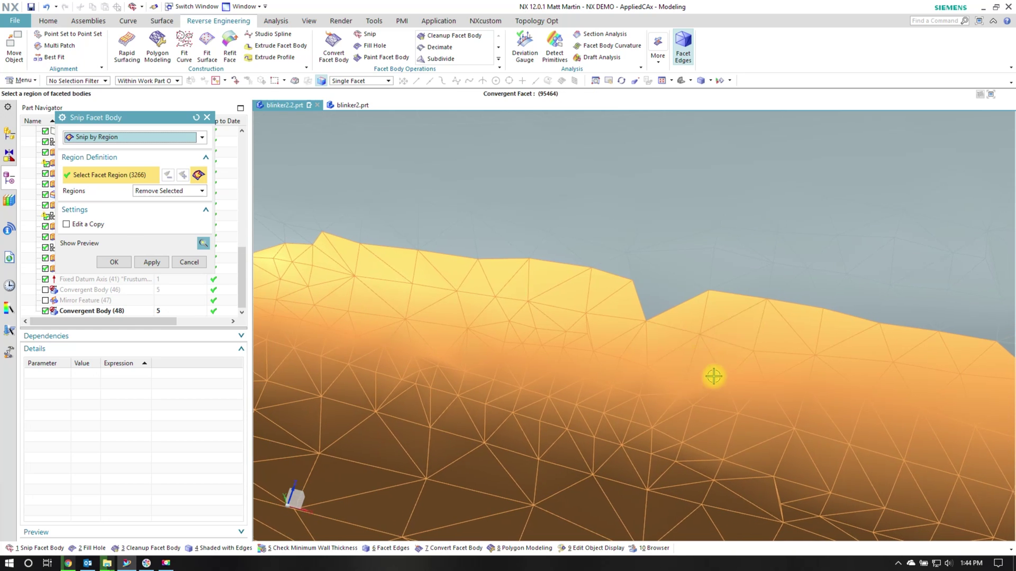
{"action": "scroll", "coordinate": [646, 338], "scroll_direction": "down", "scroll_amount": 1}
{"action": "left_click", "coordinate": [639, 312], "text": "shift"}
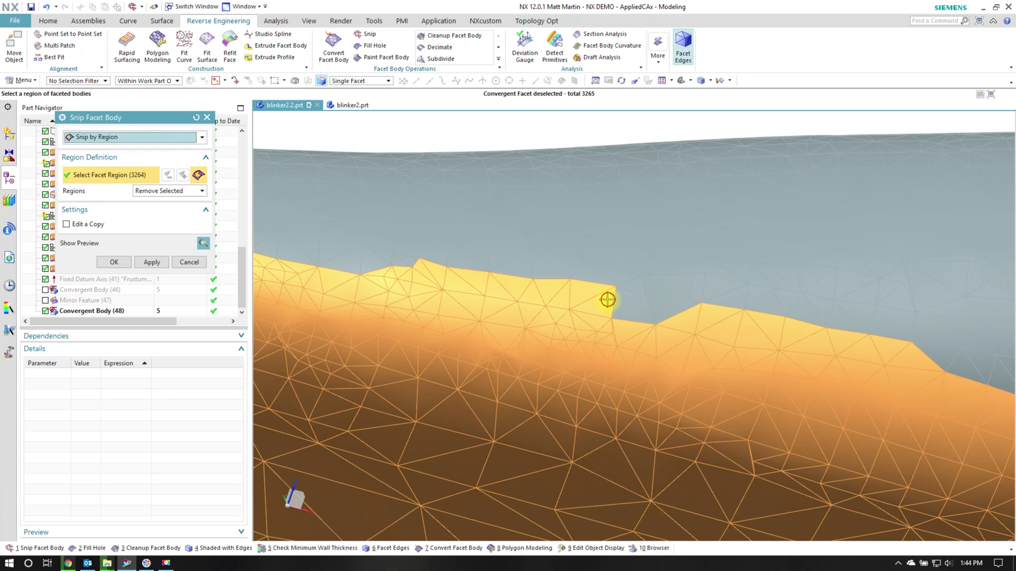
{"action": "left_click", "coordinate": [566, 298], "text": "shift"}
{"action": "left_click", "coordinate": [483, 285], "text": "shift"}
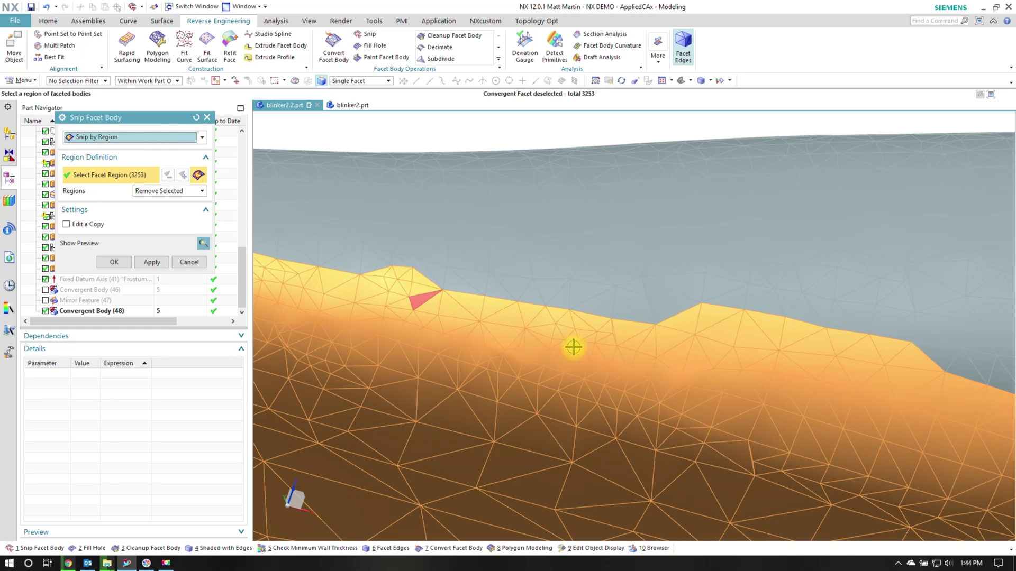
{"action": "middle_click_drag", "start_coordinate": [573, 347], "coordinate": [724, 364]}
Remove notch and ridge facets from the snip region.
{"action": "left_click", "coordinate": [664, 295], "text": "shift"}
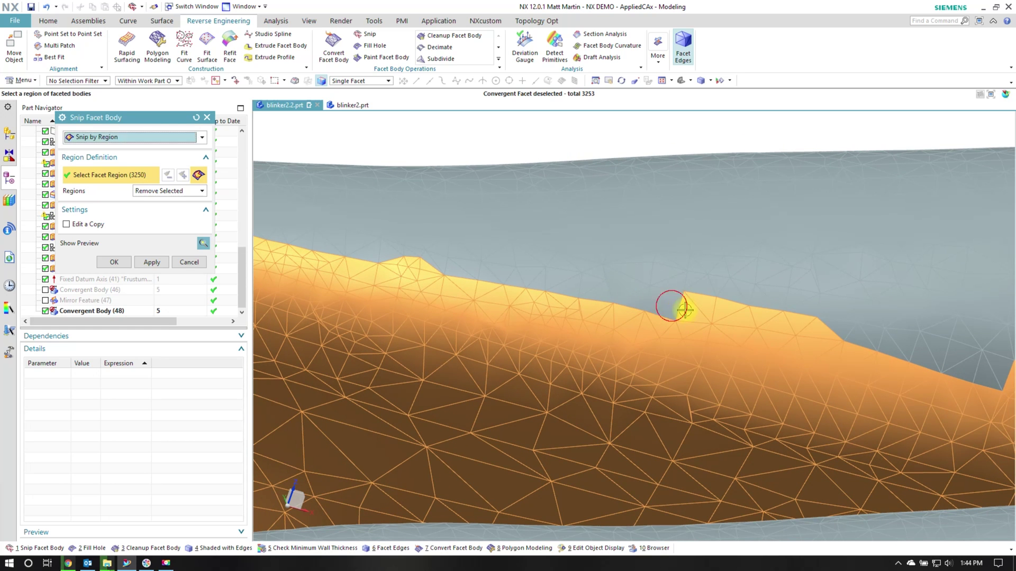
{"action": "left_click", "coordinate": [710, 301], "text": "shift"}
{"action": "left_click", "coordinate": [747, 316], "text": "shift"}
{"action": "left_click", "coordinate": [764, 315], "text": "shift"}
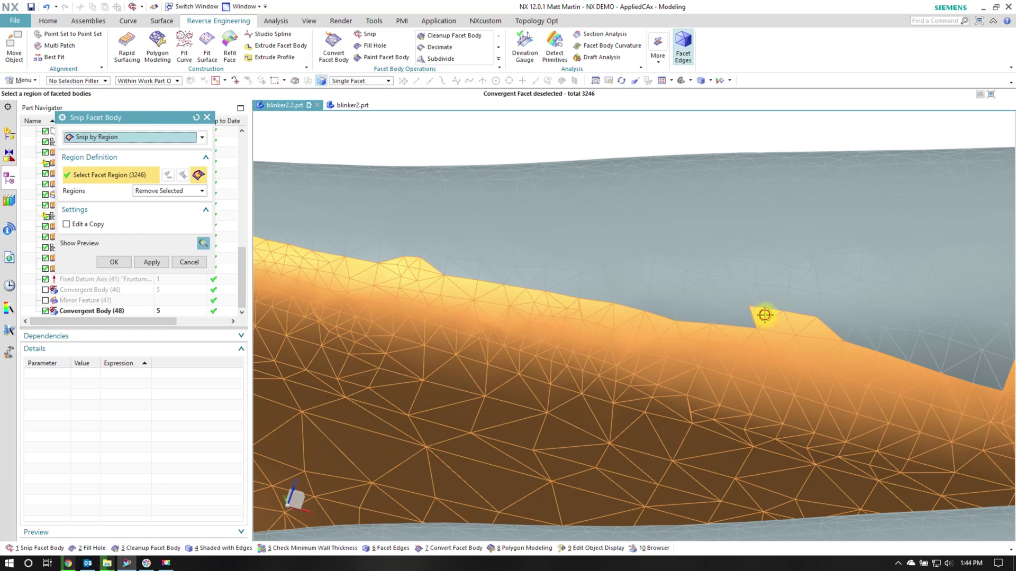
{"action": "left_click", "coordinate": [803, 319], "text": "shift"}
{"action": "left_click", "coordinate": [767, 333], "text": "shift"}
{"action": "mouse_move", "coordinate": [812, 362]}
{"action": "middle_mouse_down"}
{"action": "mouse_move", "coordinate": [832, 397]}
{"action": "mouse_move", "coordinate": [763, 407]}
{"action": "mouse_move", "coordinate": [539, 339]}
{"action": "middle_mouse_up"}
Deselect notch-adjacent and edge facets along the ridge.
{"action": "left_click", "coordinate": [502, 308], "text": "shift"}
{"action": "left_click", "coordinate": [535, 308], "text": "shift"}
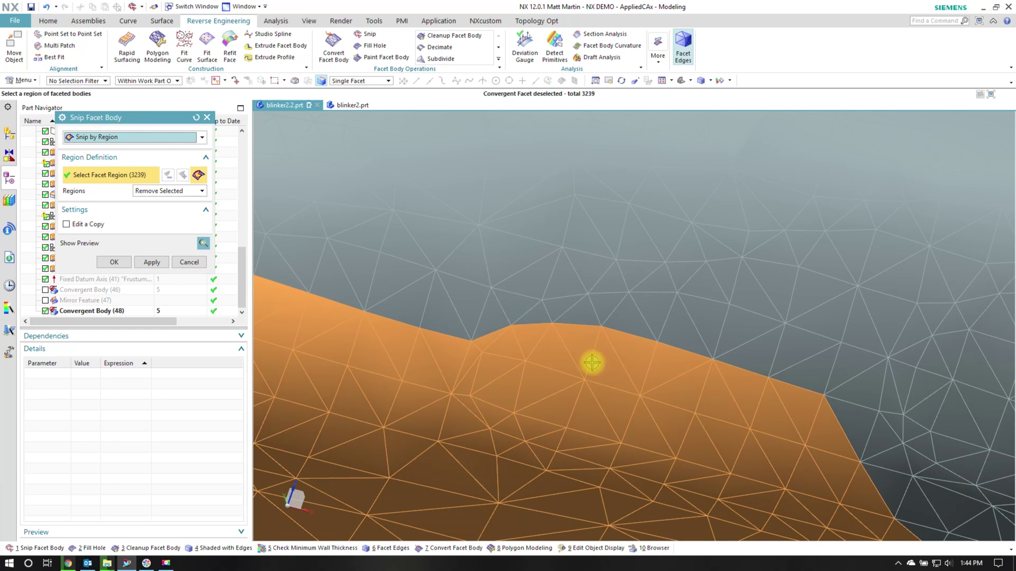
{"action": "mouse_move", "coordinate": [592, 362]}
{"action": "middle_mouse_down"}
{"action": "mouse_move", "coordinate": [739, 395]}
{"action": "mouse_move", "coordinate": [662, 365]}
{"action": "mouse_move", "coordinate": [822, 347]}
{"action": "mouse_move", "coordinate": [738, 336]}
{"action": "mouse_move", "coordinate": [681, 297]}
{"action": "middle_mouse_up"}
{"action": "left_click", "coordinate": [629, 283], "text": "shift"}
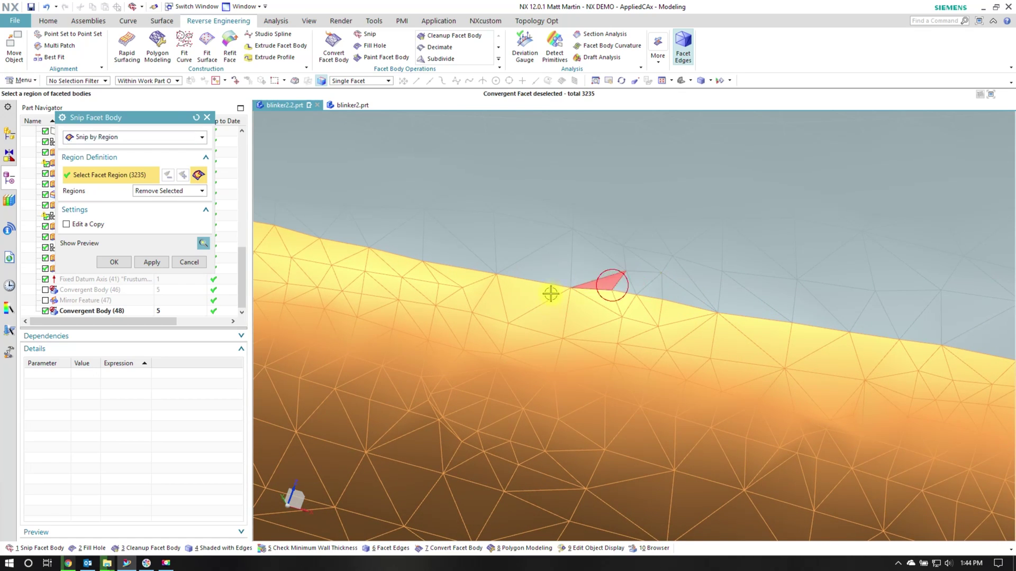
{"action": "left_click", "coordinate": [628, 331], "text": "shift"}
{"action": "mouse_move", "coordinate": [627, 331]}
{"action": "middle_mouse_down"}
{"action": "mouse_move", "coordinate": [576, 310]}
{"action": "mouse_move", "coordinate": [697, 317]}
{"action": "mouse_move", "coordinate": [675, 301]}
{"action": "middle_mouse_up"}
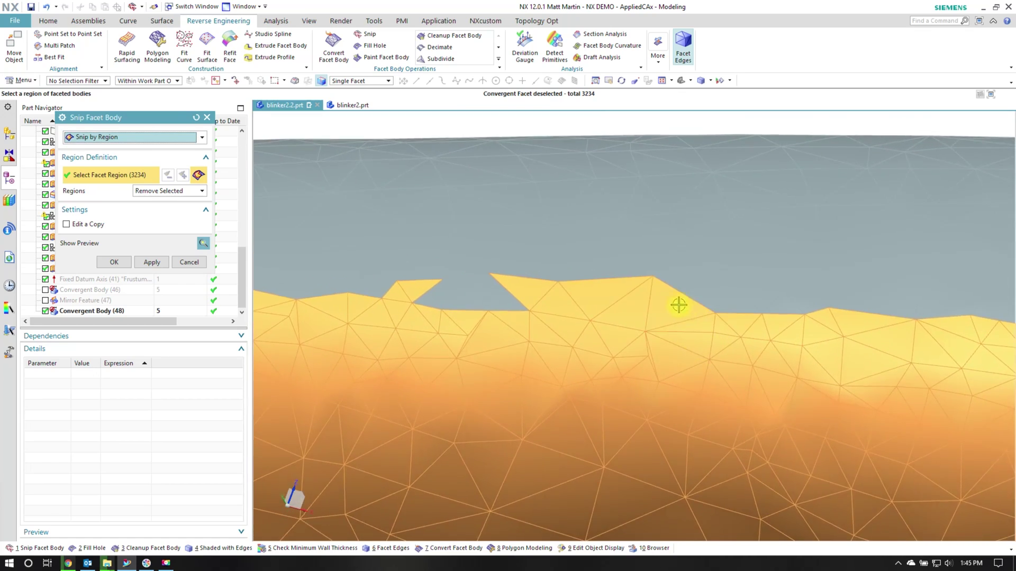
{"action": "left_click", "coordinate": [675, 302], "text": "shift"}
{"action": "left_click", "coordinate": [635, 301], "text": "shift"}
{"action": "left_click", "coordinate": [579, 299], "text": "shift"}
{"action": "left_click", "coordinate": [537, 292], "text": "shift"}
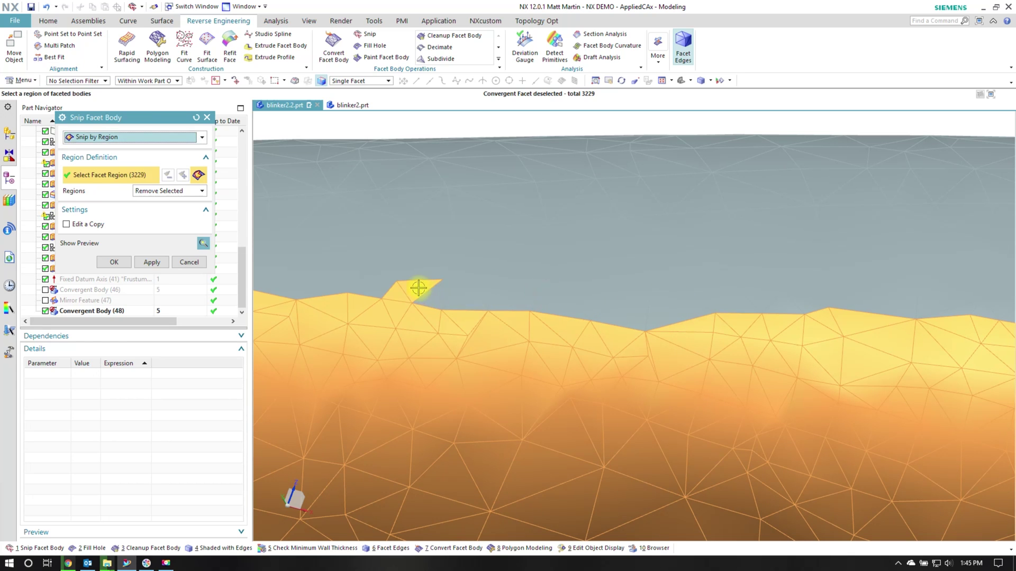
Remove the last top-edge spike facets and snip the region out of the body.
{"action": "mouse_move", "coordinate": [350, 296]}
{"action": "middle_mouse_down"}
{"action": "mouse_move", "coordinate": [579, 335]}
{"action": "mouse_move", "coordinate": [580, 311]}
{"action": "middle_mouse_up"}
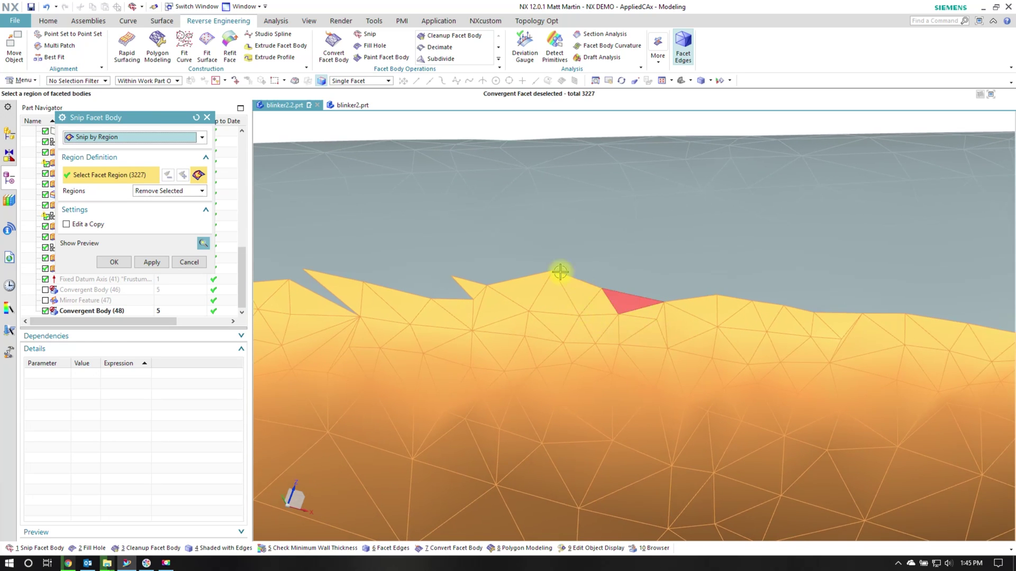
{"action": "left_click", "coordinate": [472, 284], "text": "shift"}
{"action": "left_click", "coordinate": [371, 300], "text": "shift"}
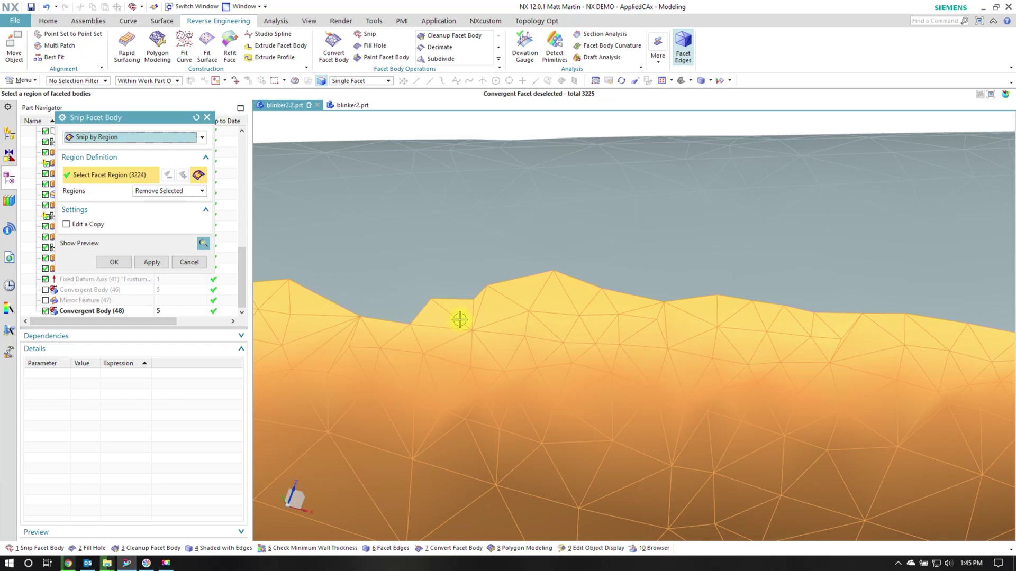
{"action": "mouse_move", "coordinate": [457, 334]}
{"action": "middle_mouse_down"}
{"action": "mouse_move", "coordinate": [592, 344]}
{"action": "mouse_move", "coordinate": [463, 299]}
{"action": "mouse_move", "coordinate": [504, 336]}
{"action": "mouse_move", "coordinate": [408, 310]}
{"action": "mouse_move", "coordinate": [448, 304]}
{"action": "middle_mouse_up"}
{"action": "scroll", "coordinate": [294, 341], "scroll_direction": "up", "scroll_amount": 3}
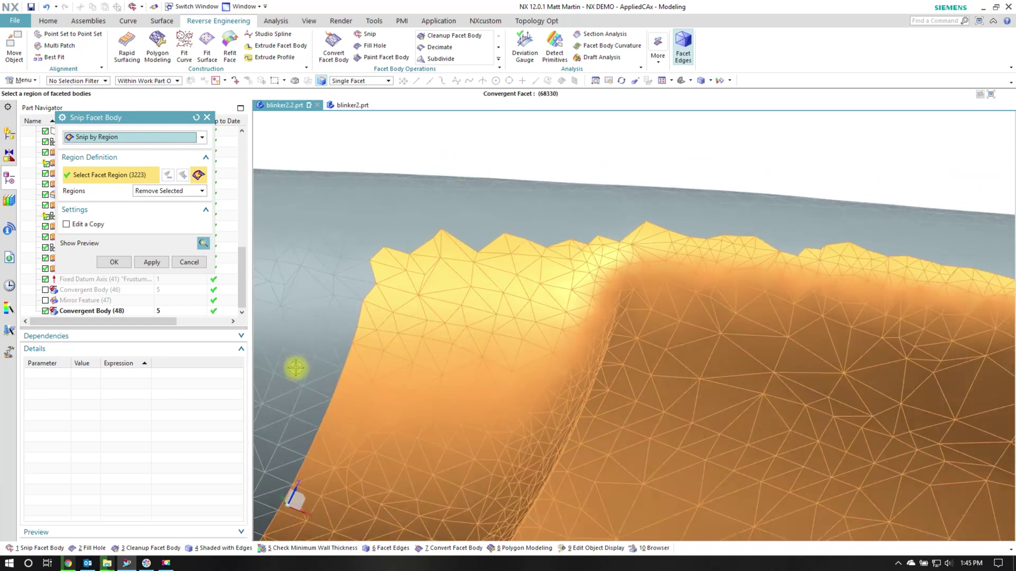
{"action": "scroll", "coordinate": [373, 369], "scroll_direction": "up", "scroll_amount": 3}
{"action": "scroll", "coordinate": [477, 404], "scroll_direction": "up", "scroll_amount": 3}
{"action": "scroll", "coordinate": [397, 357], "scroll_direction": "up", "scroll_amount": 2}
{"action": "left_click", "coordinate": [114, 262]}
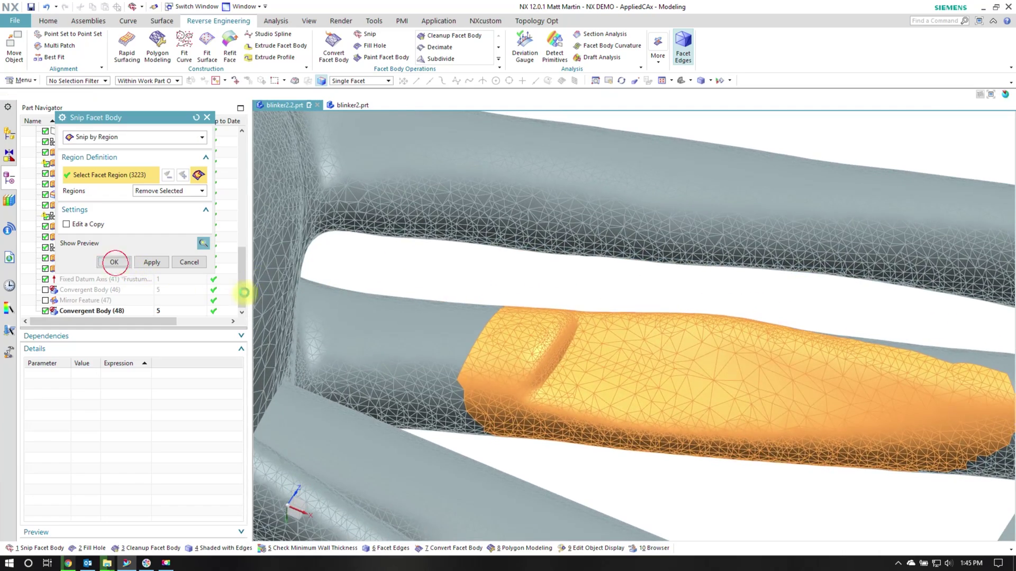
{"action": "scroll", "coordinate": [780, 468], "scroll_direction": "up", "scroll_amount": 5}
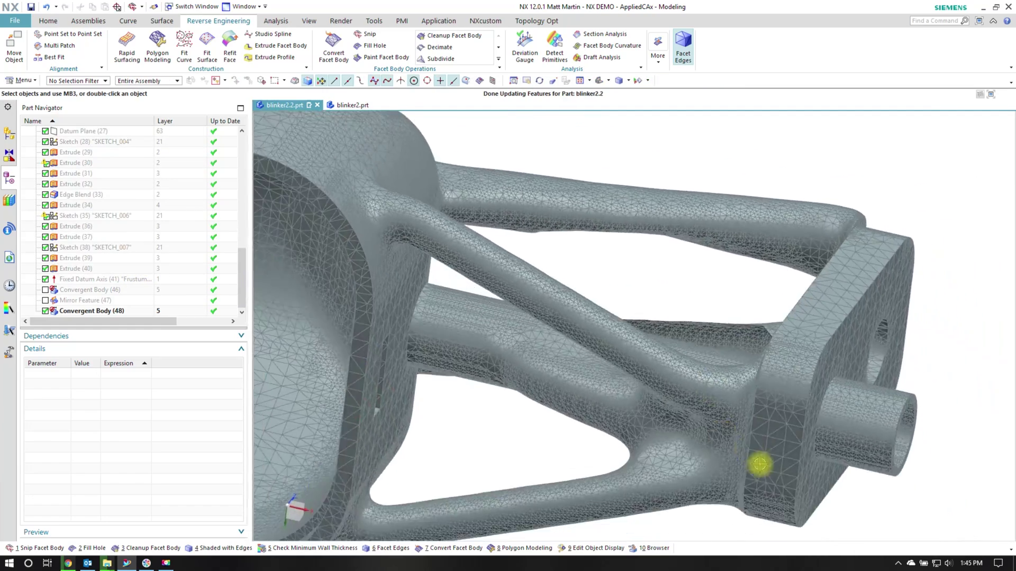
{"action": "middle_click_drag", "start_coordinate": [759, 465], "coordinate": [698, 449]}
{"action": "scroll", "coordinate": [699, 449], "scroll_direction": "down", "scroll_amount": 5}
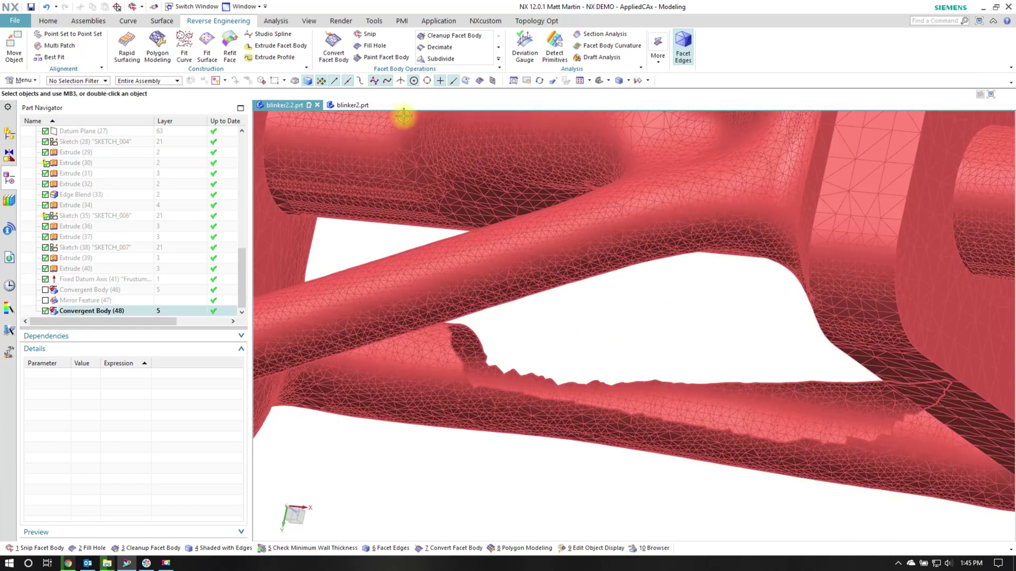
Fill the snipped opening with a Tangent Based patch and inspect the repaired strut.
{"action": "left_click", "coordinate": [397, 358]}
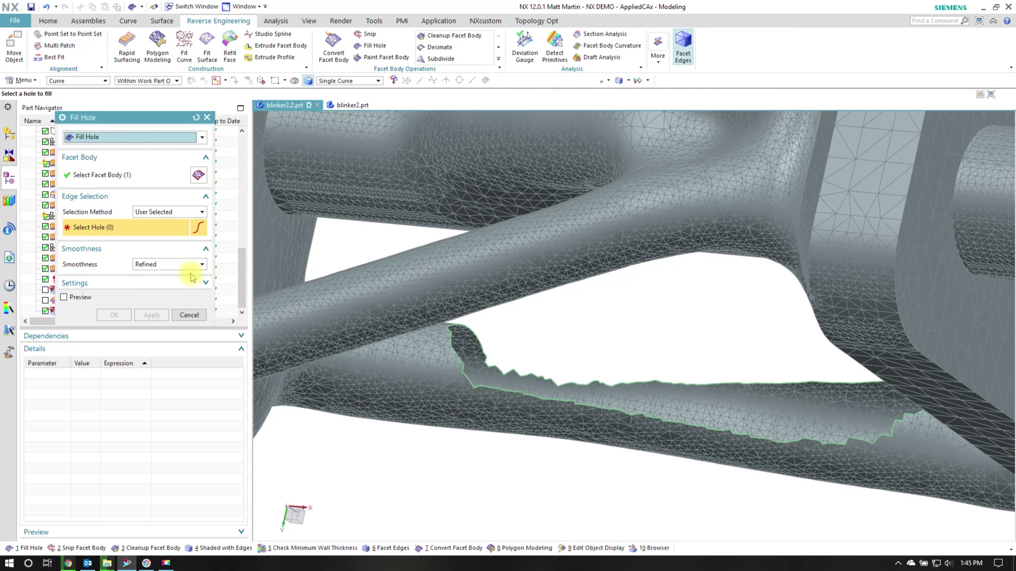
{"action": "left_click", "coordinate": [153, 265]}
{"action": "left_click", "coordinate": [156, 293]}
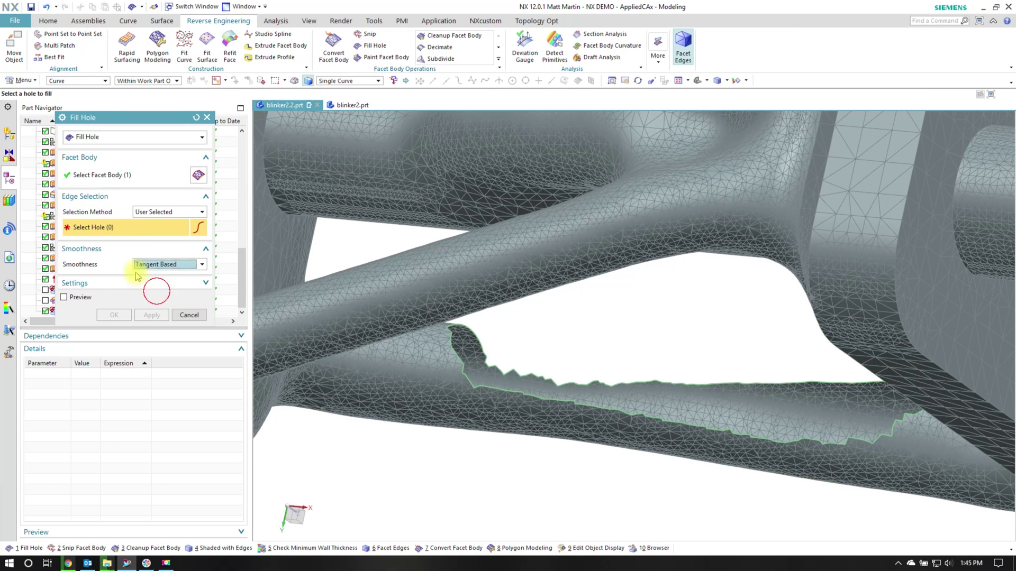
{"action": "left_click", "coordinate": [472, 386]}
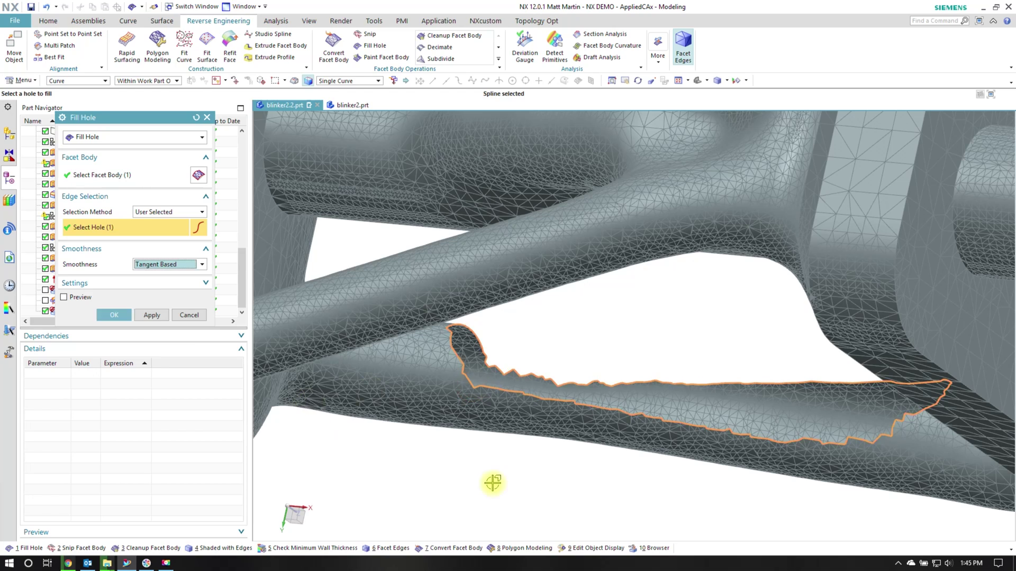
{"action": "middle_click", "coordinate": [460, 442]}
{"action": "mouse_move", "coordinate": [461, 442]}
{"action": "middle_mouse_down"}
{"action": "mouse_move", "coordinate": [793, 456]}
{"action": "mouse_move", "coordinate": [499, 351]}
{"action": "mouse_move", "coordinate": [732, 345]}
{"action": "mouse_move", "coordinate": [654, 388]}
{"action": "mouse_move", "coordinate": [556, 354]}
{"action": "mouse_move", "coordinate": [617, 344]}
{"action": "mouse_move", "coordinate": [586, 390]}
{"action": "mouse_move", "coordinate": [537, 370]}
{"action": "mouse_move", "coordinate": [585, 334]}
{"action": "middle_mouse_up"}
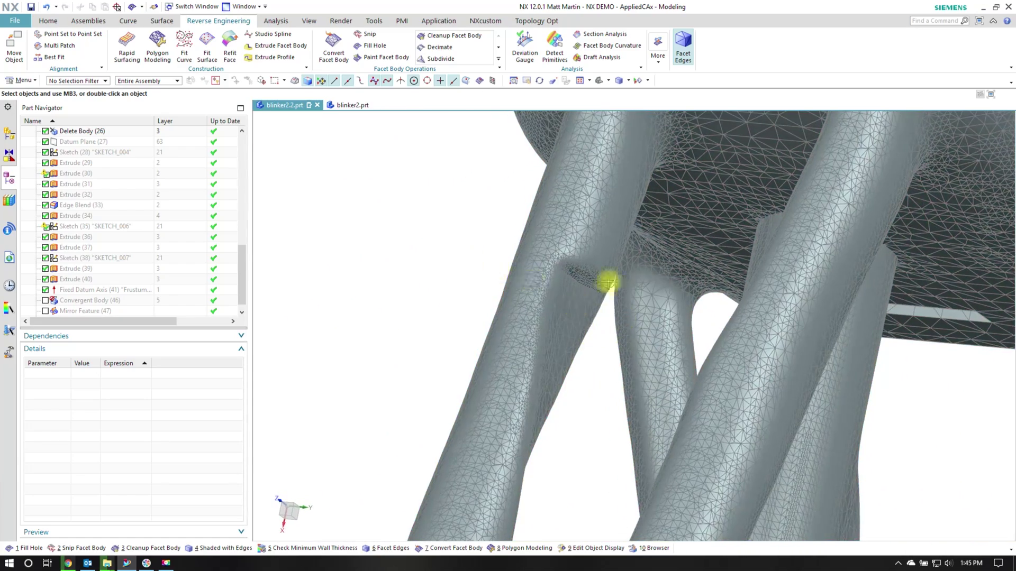